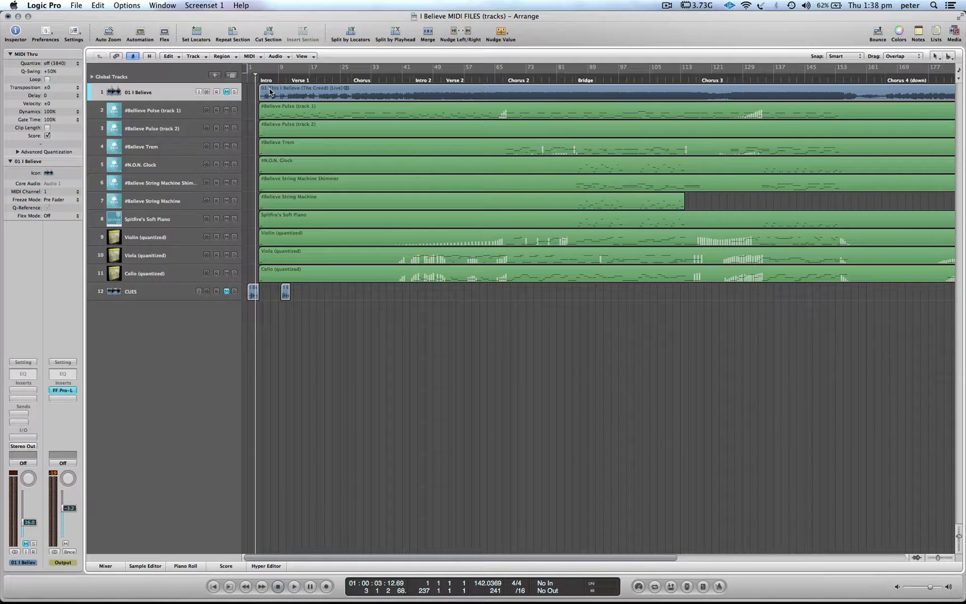
Select the song's audio region and review the marker, signature and tempo global tracks along the whole arrangement.
{"action": "left_click", "coordinate": [270, 92]}
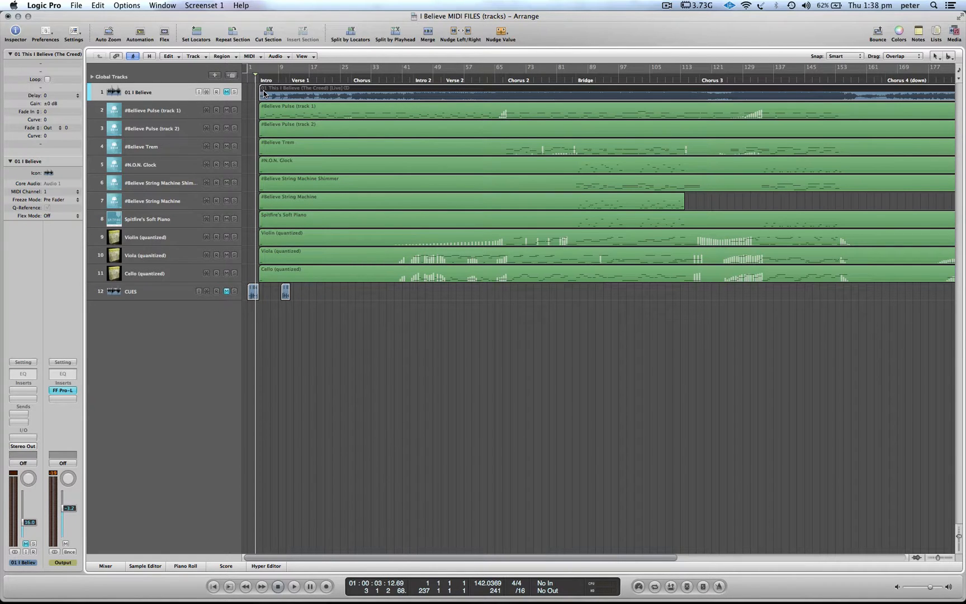
{"action": "left_click", "coordinate": [92, 76]}
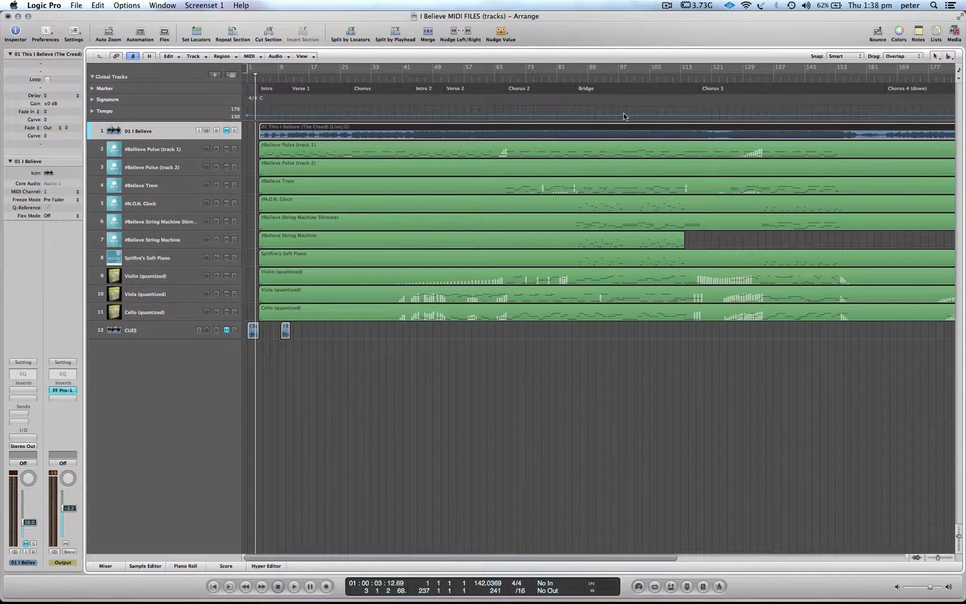
{"action": "scroll", "coordinate": [640, 122], "scroll_direction": "right", "scroll_amount": 3}
{"action": "scroll", "coordinate": [639, 122], "scroll_direction": "right", "scroll_amount": 10}
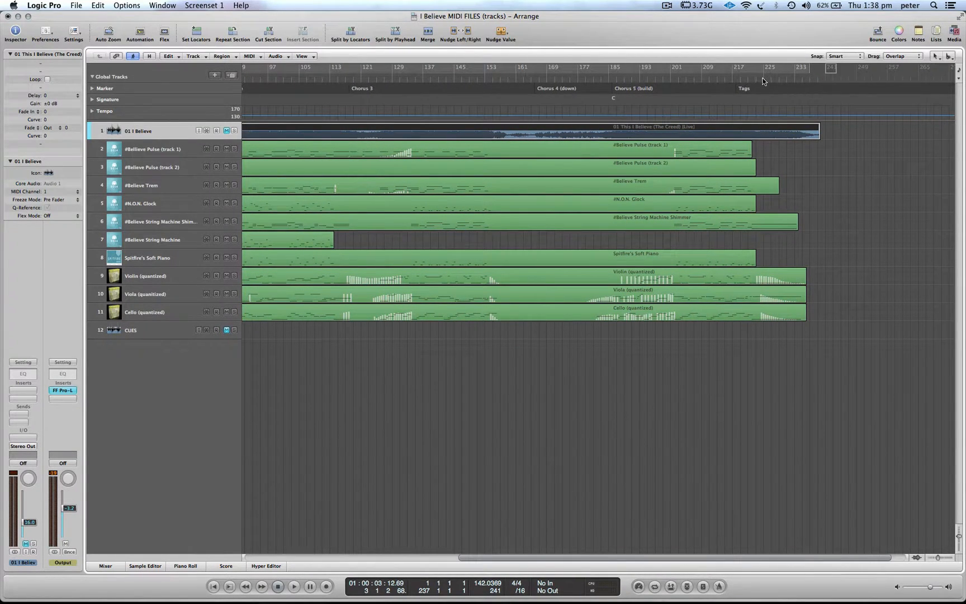
{"action": "scroll", "coordinate": [763, 81], "scroll_direction": "left", "scroll_amount": 12}
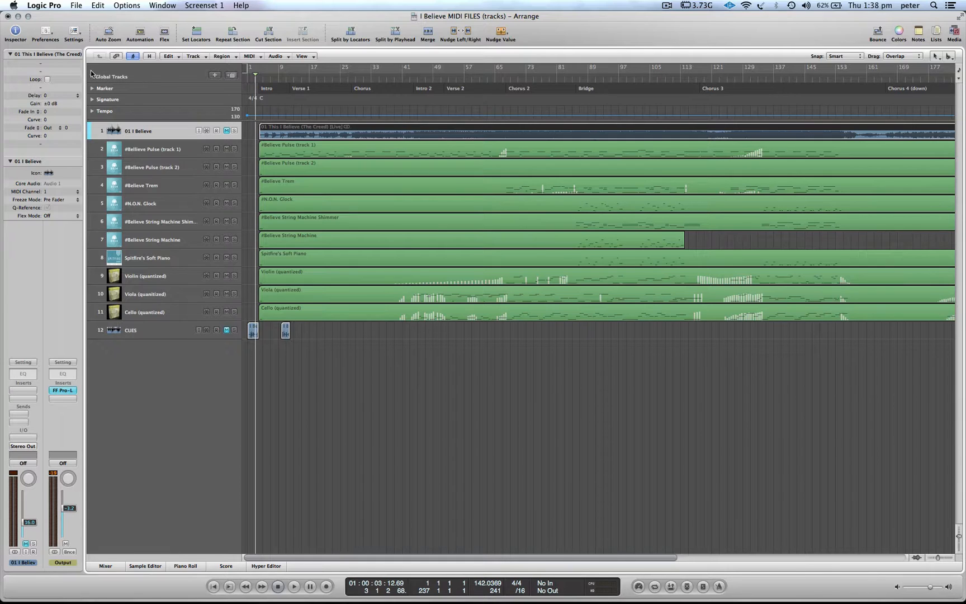
{"action": "left_click", "coordinate": [93, 76]}
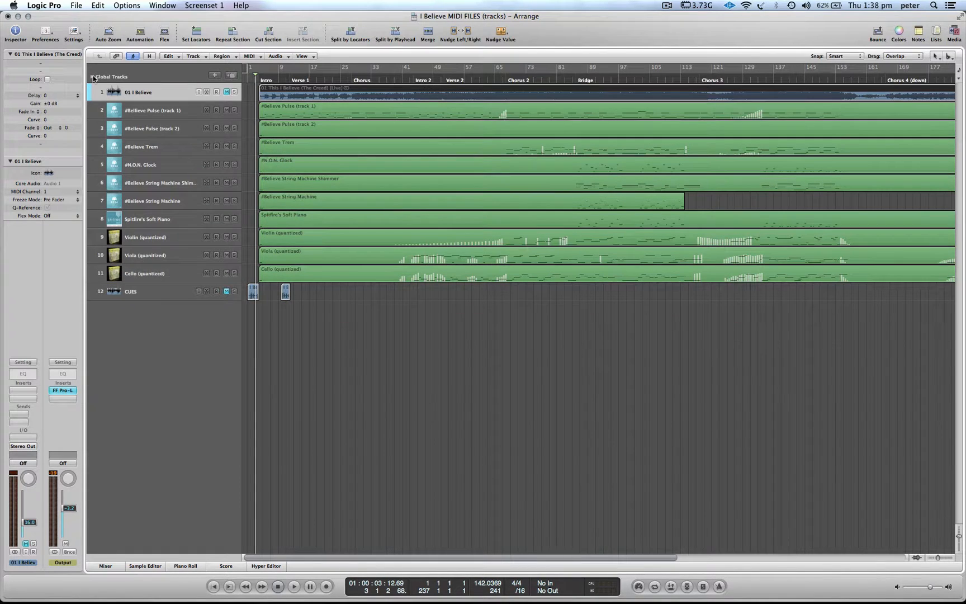
Move the playhead through the Intro, Verse 1 and Chorus boundaries and return it to the project start.
{"action": "left_click", "coordinate": [261, 81]}
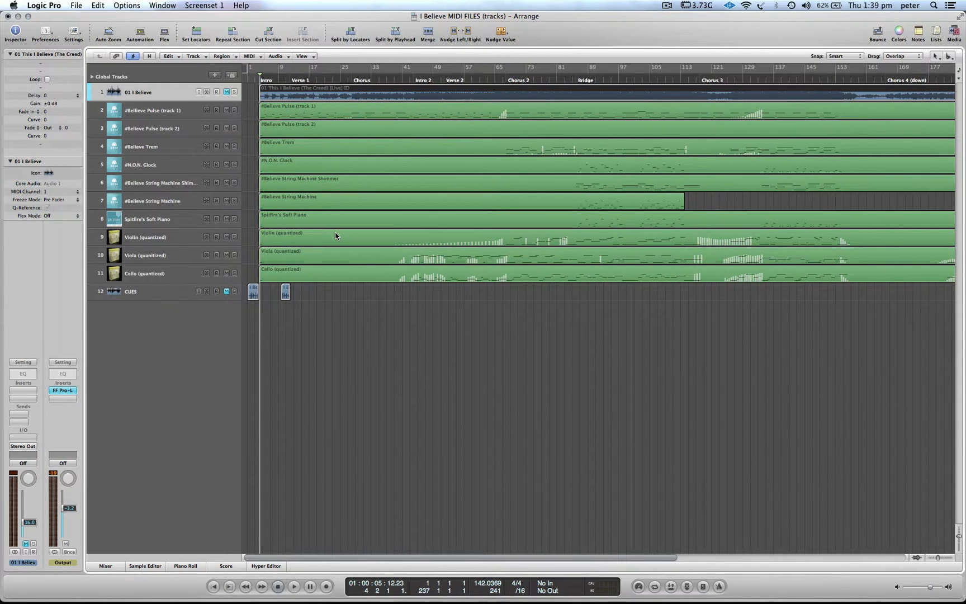
{"action": "left_click", "coordinate": [291, 83]}
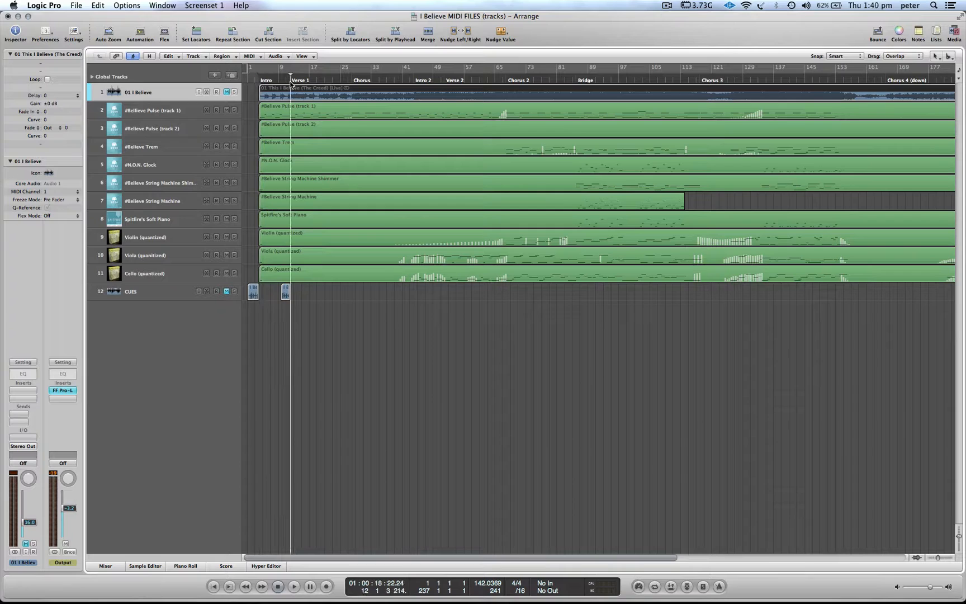
{"action": "left_click", "coordinate": [349, 83]}
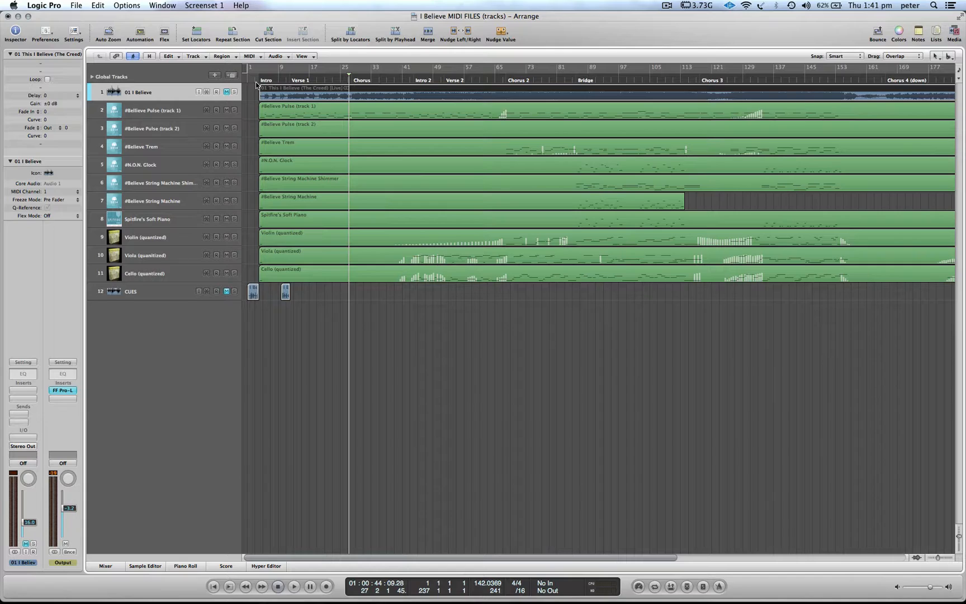
{"action": "key", "text": "Return"}
Switch to MainStage and select the first Felt Piano patch, number 4 in the patch list.
{"action": "key", "text": "ctrl+Up"}
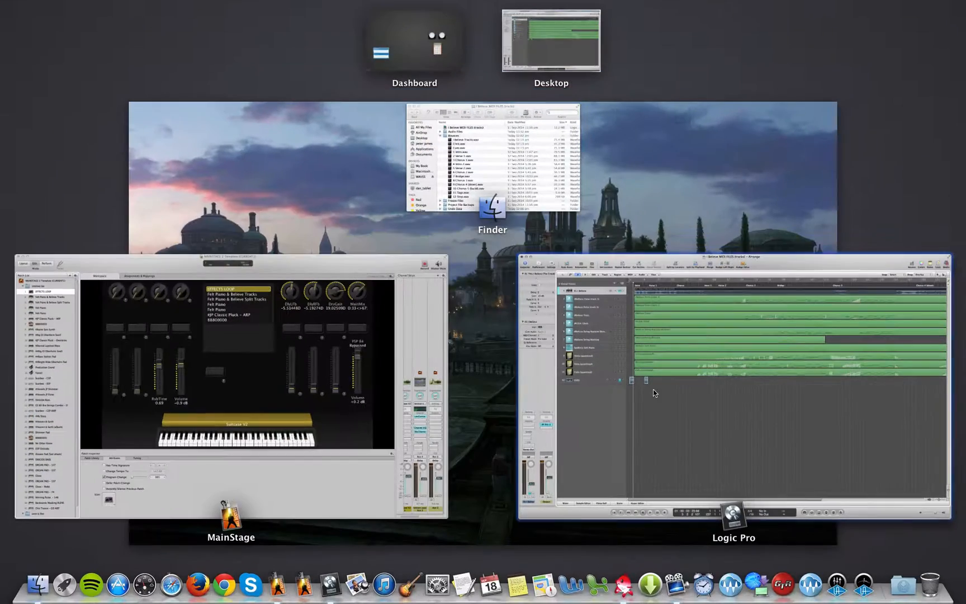
{"action": "left_click", "coordinate": [216, 289]}
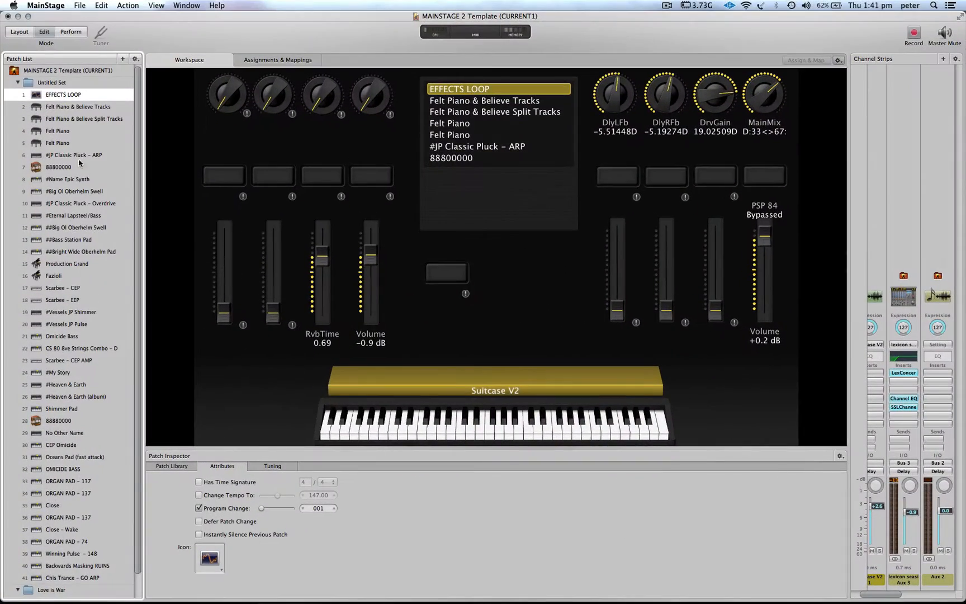
{"action": "left_click", "coordinate": [64, 132]}
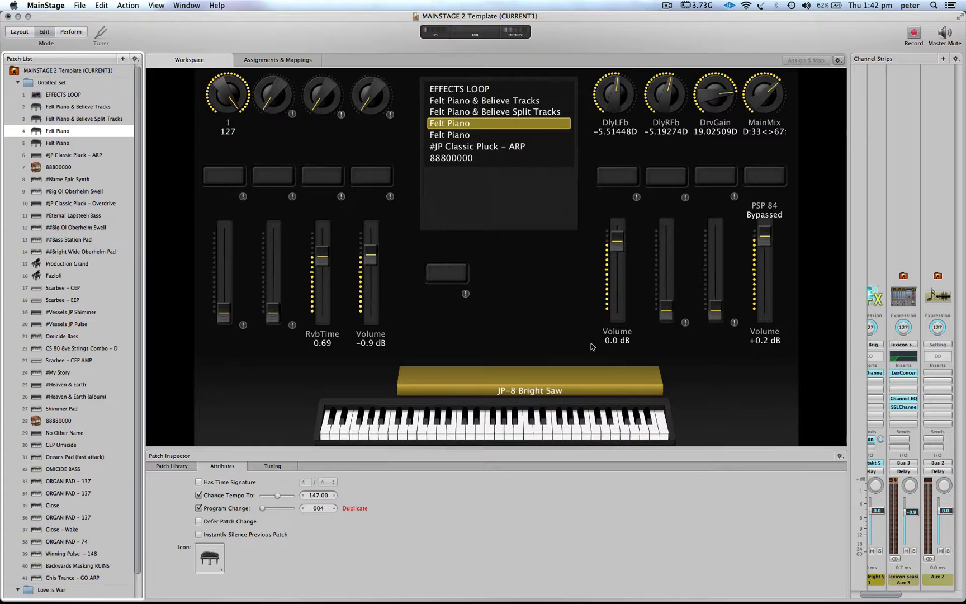
Add a Software Instrument channel strip to the patch with Keyboard 1 as MIDI input and Delay as output.
{"action": "scroll", "coordinate": [877, 390], "scroll_direction": "left", "scroll_amount": 3}
{"action": "scroll", "coordinate": [877, 389], "scroll_direction": "left", "scroll_amount": 1}
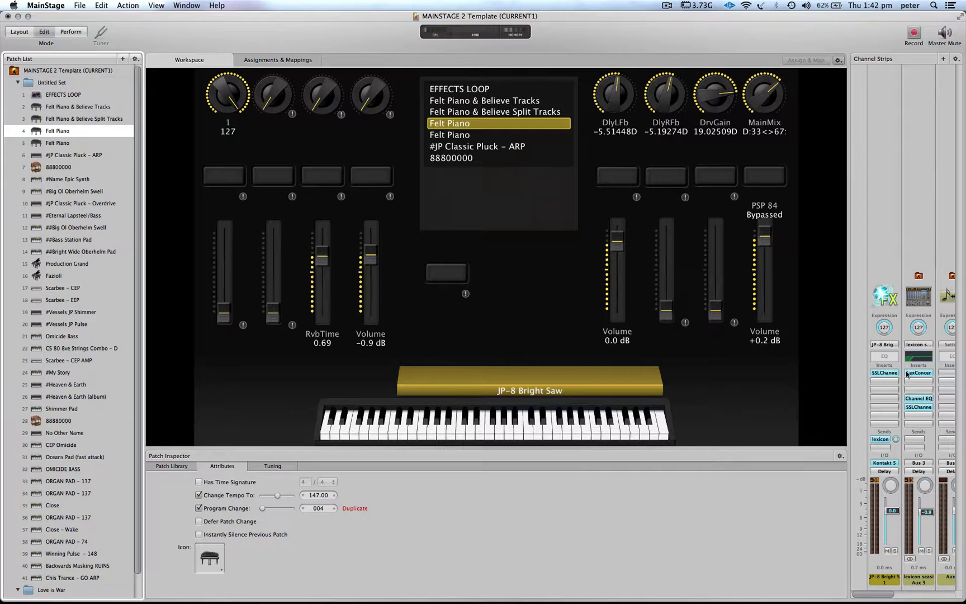
{"action": "left_click", "coordinate": [943, 59]}
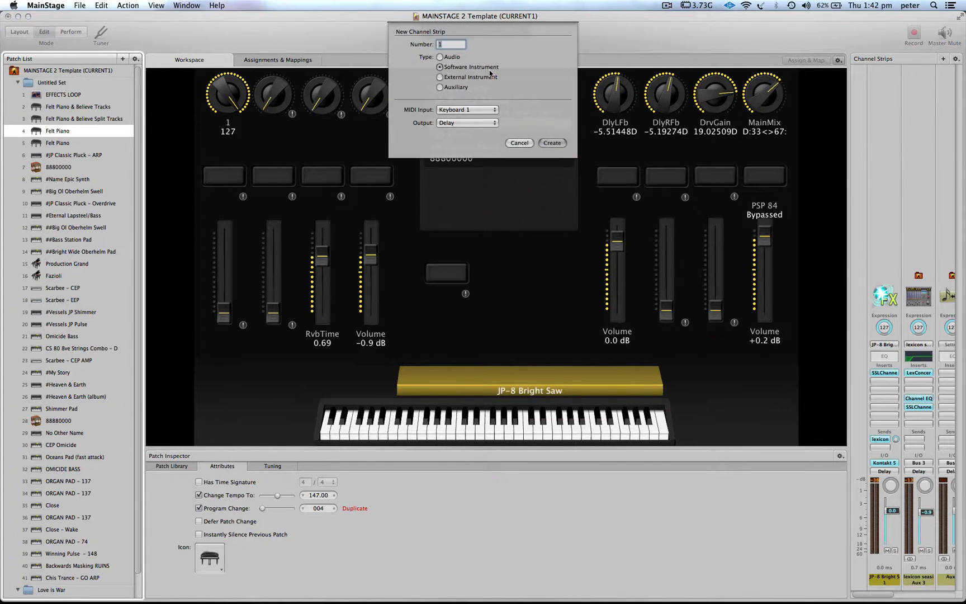
{"action": "left_click", "coordinate": [550, 143]}
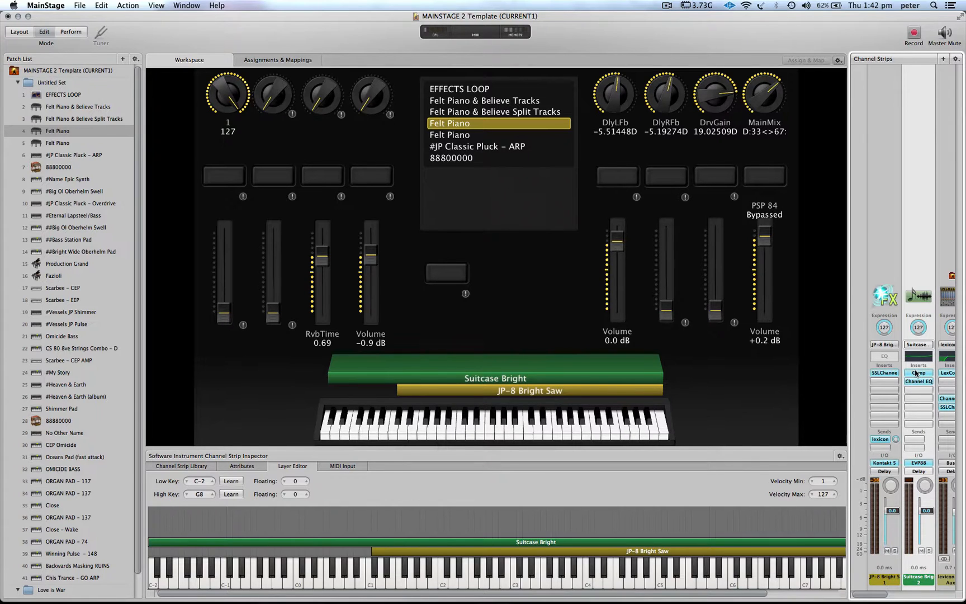
Remove the Comp and Channel EQ inserts from the new Suitcase Bright channel strip.
{"action": "left_click", "coordinate": [917, 373]}
{"action": "left_click", "coordinate": [869, 379]}
{"action": "left_click", "coordinate": [919, 382]}
{"action": "left_click", "coordinate": [868, 390]}
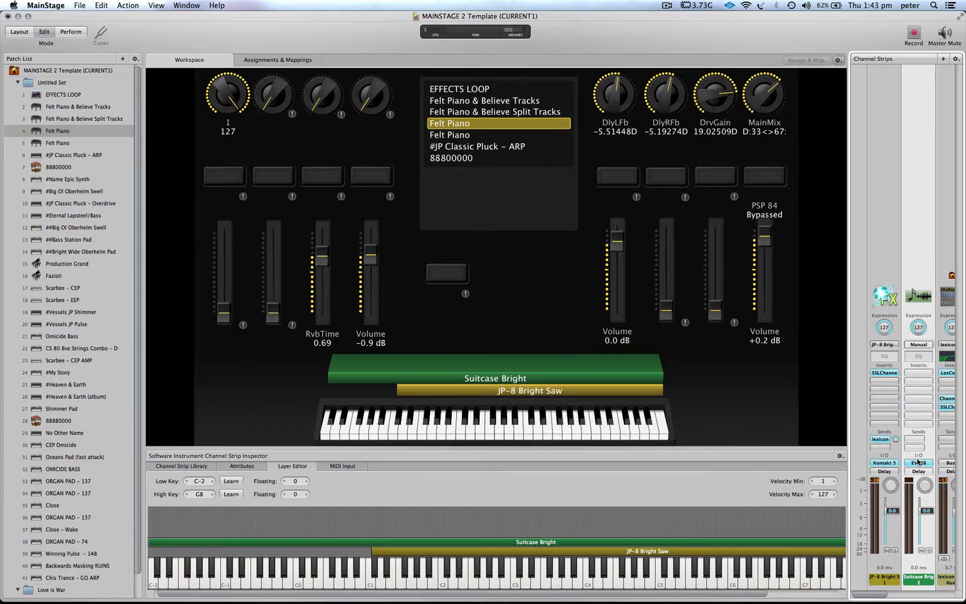
Replace the EVP88 instrument on the Suitcase Bright channel strip with the stereo EXS24 sampler.
{"action": "left_click", "coordinate": [918, 463]}
{"action": "mouse_move", "coordinate": [874, 494]}
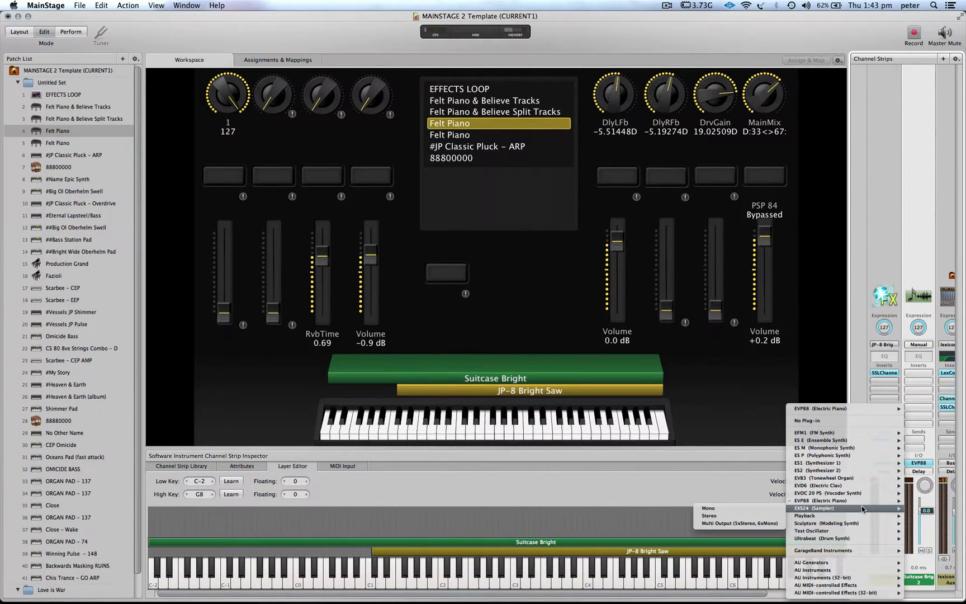
{"action": "left_click", "coordinate": [754, 516]}
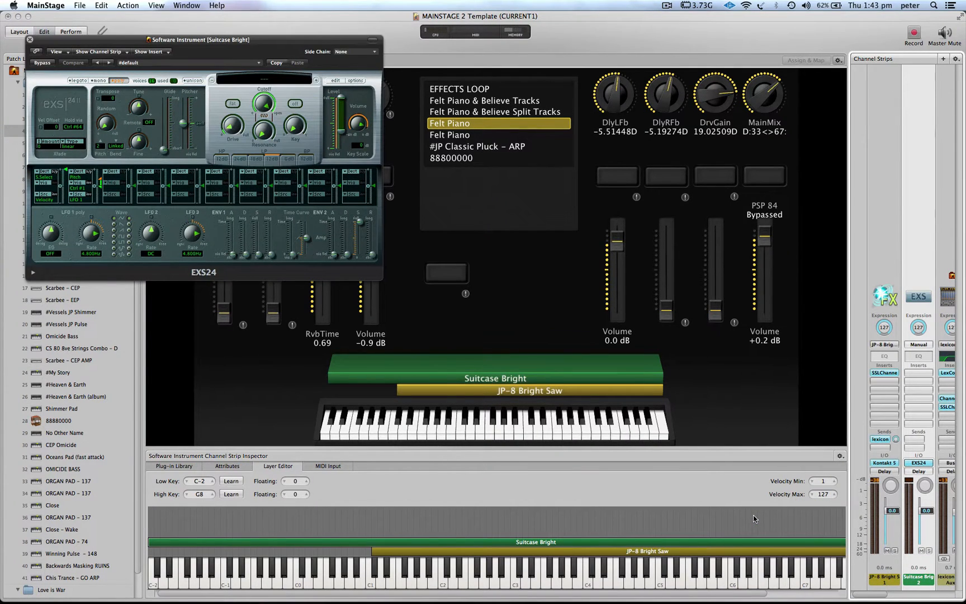
Open the EXS24 instrument editor and start loading multiple samples into zones.
{"action": "left_click", "coordinate": [334, 81]}
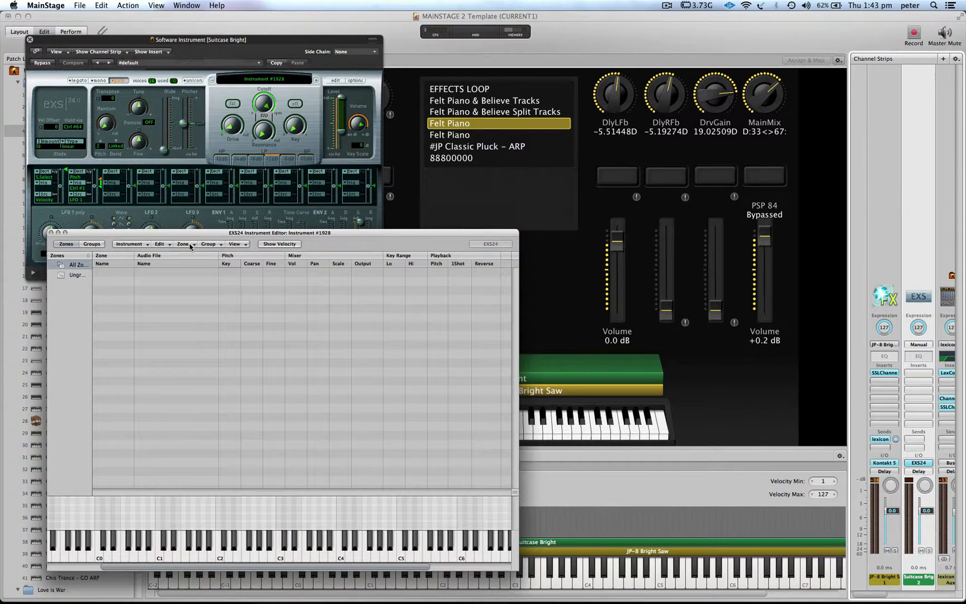
{"action": "left_click", "coordinate": [190, 246]}
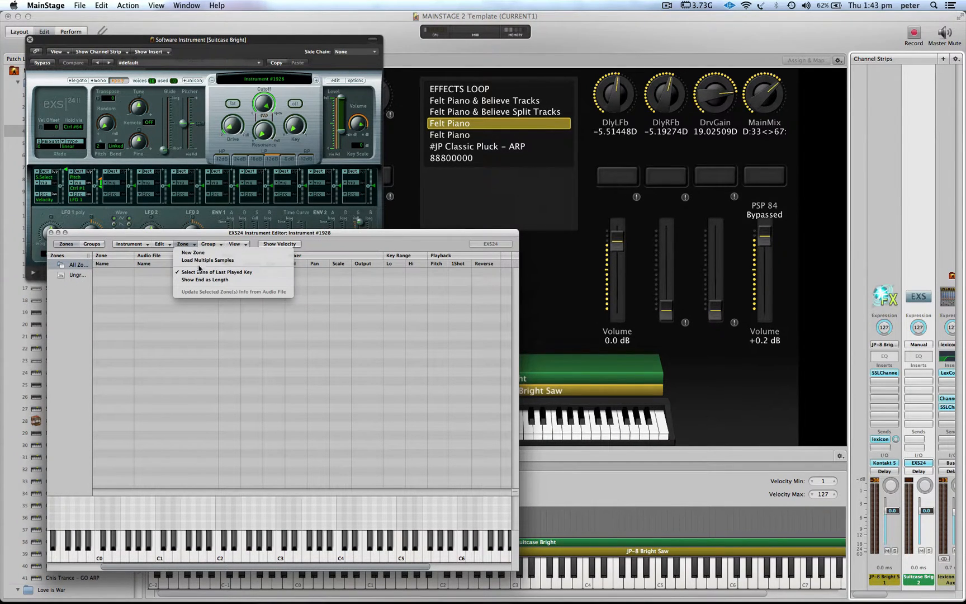
{"action": "left_click", "coordinate": [199, 260]}
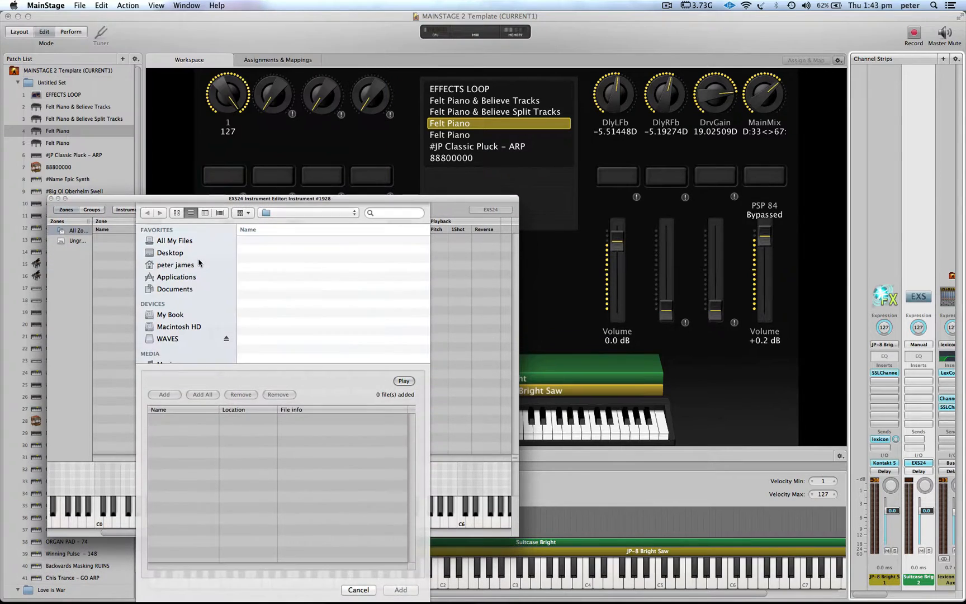
Browse to the Bounces folder inside I Believe MIDI FILES (tracks) on the Desktop.
{"action": "left_click", "coordinate": [305, 215]}
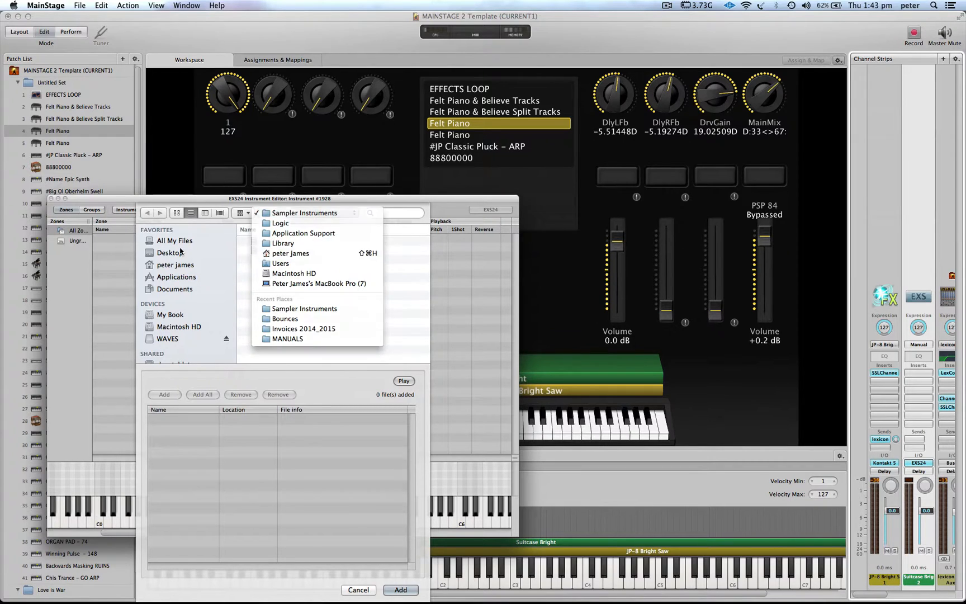
{"action": "left_click", "coordinate": [180, 251]}
{"action": "left_click", "coordinate": [174, 256]}
{"action": "scroll", "coordinate": [319, 303], "scroll_direction": "down", "scroll_amount": 3}
{"action": "scroll", "coordinate": [319, 302], "scroll_direction": "down", "scroll_amount": 5}
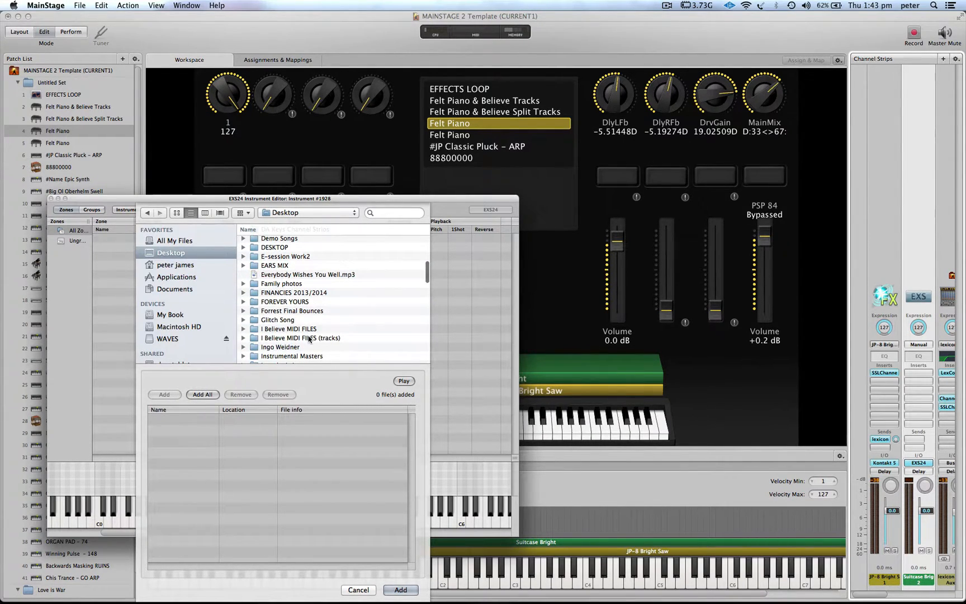
{"action": "double_click", "coordinate": [309, 339]}
{"action": "double_click", "coordinate": [271, 250]}
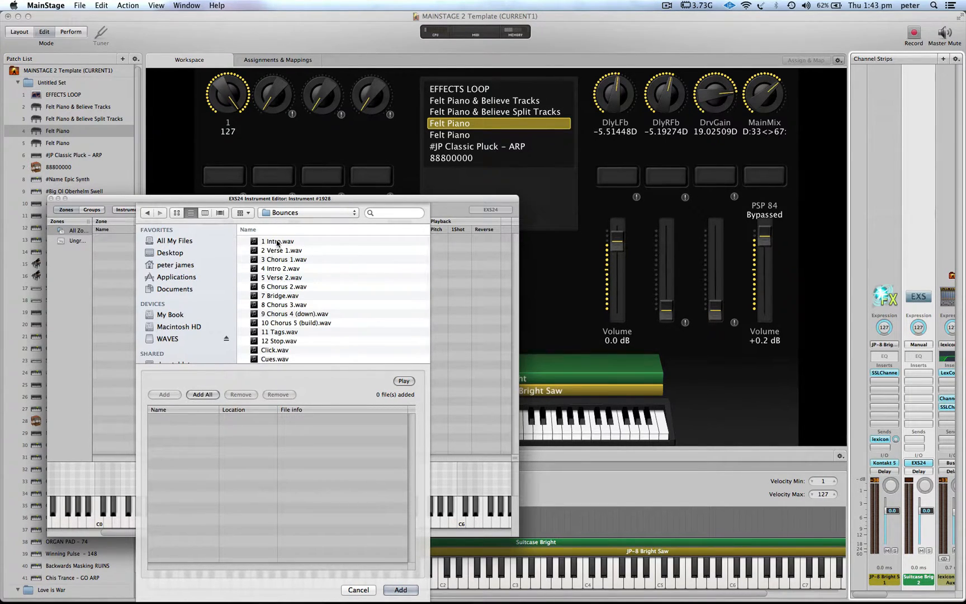
Select the samples from 1 Intro.wav through 12 Stop.wav and add them to the instrument.
{"action": "left_click", "coordinate": [277, 242]}
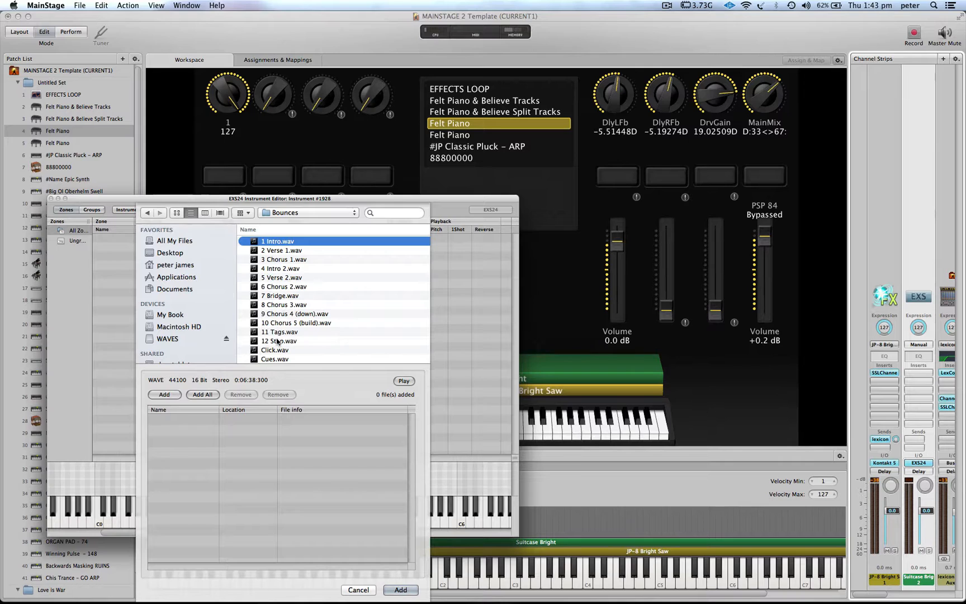
{"action": "left_click", "coordinate": [278, 341], "text": "shift"}
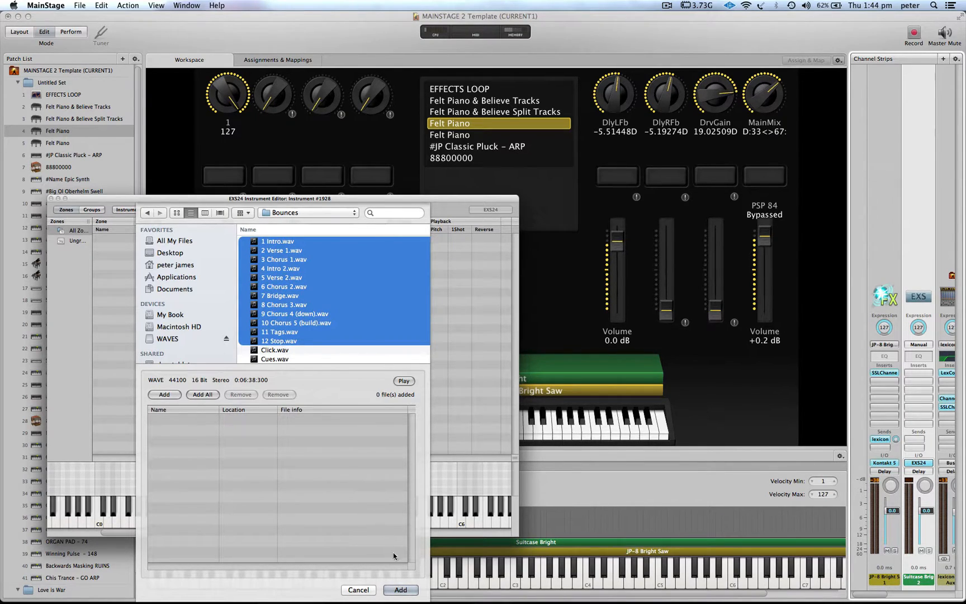
{"action": "left_click", "coordinate": [401, 589]}
{"action": "left_click", "coordinate": [402, 590]}
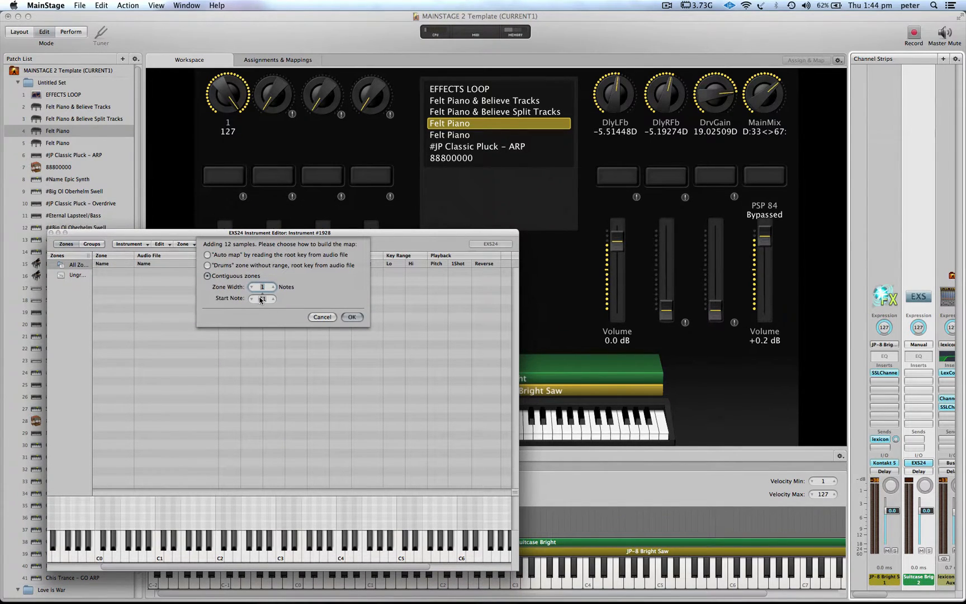
Map the samples as contiguous zones with a width of 1 note, starting at C0.
{"action": "left_click", "coordinate": [261, 299]}
{"action": "left_click", "coordinate": [251, 299]}
{"action": "left_click", "coordinate": [251, 300]}
{"action": "left_click", "coordinate": [251, 300]}
{"action": "left_click", "coordinate": [252, 300]}
{"action": "left_click", "coordinate": [251, 300]}
{"action": "left_click", "coordinate": [252, 300]}
{"action": "left_click", "coordinate": [252, 300]}
{"action": "left_click", "coordinate": [251, 298]}
{"action": "left_click", "coordinate": [351, 317]}
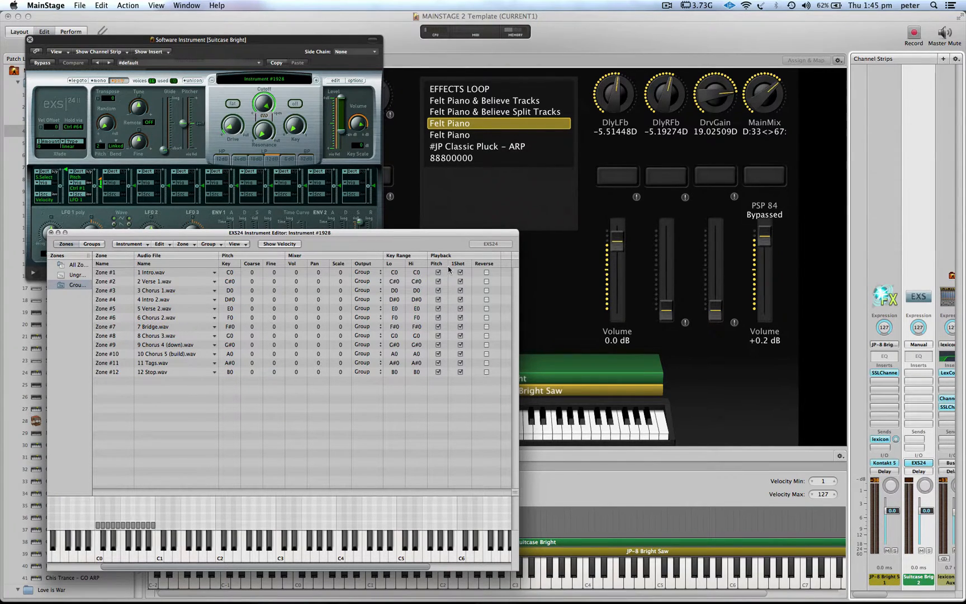
Close the instrument editor and save the instrument as Believe1 in Sampler Instruments, replacing the existing file.
{"action": "left_click", "coordinate": [52, 233]}
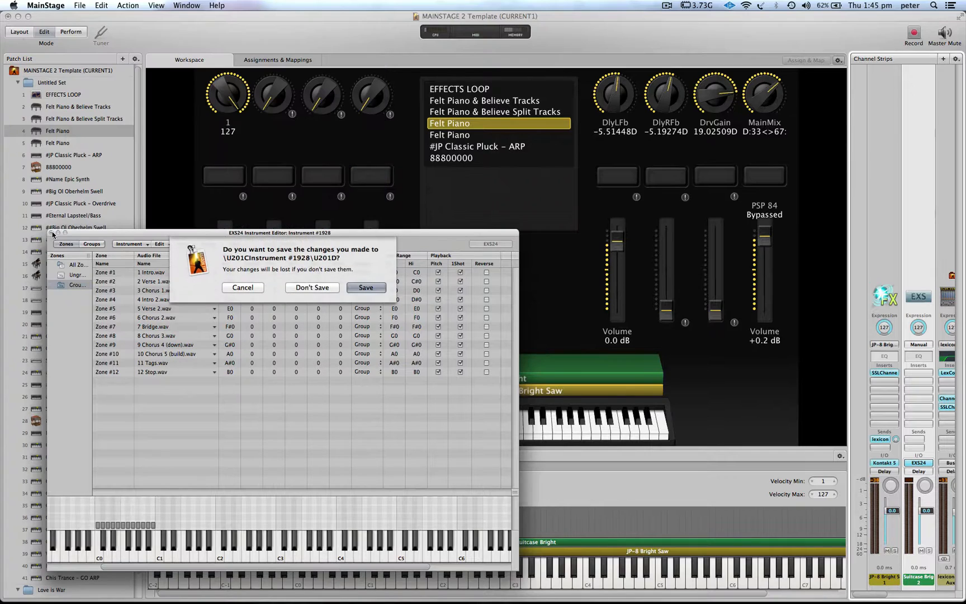
{"action": "left_click", "coordinate": [352, 288]}
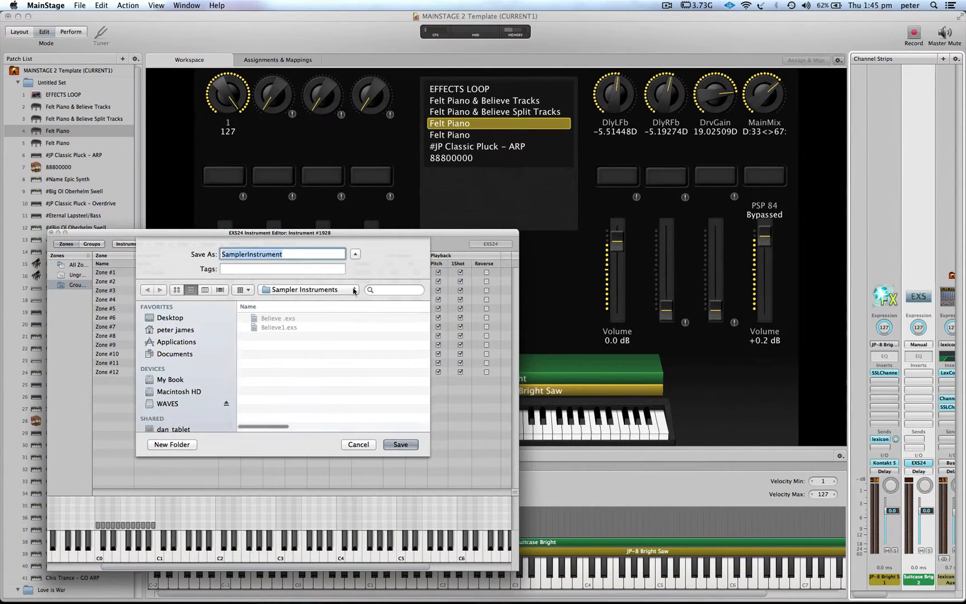
{"action": "left_click", "coordinate": [278, 327]}
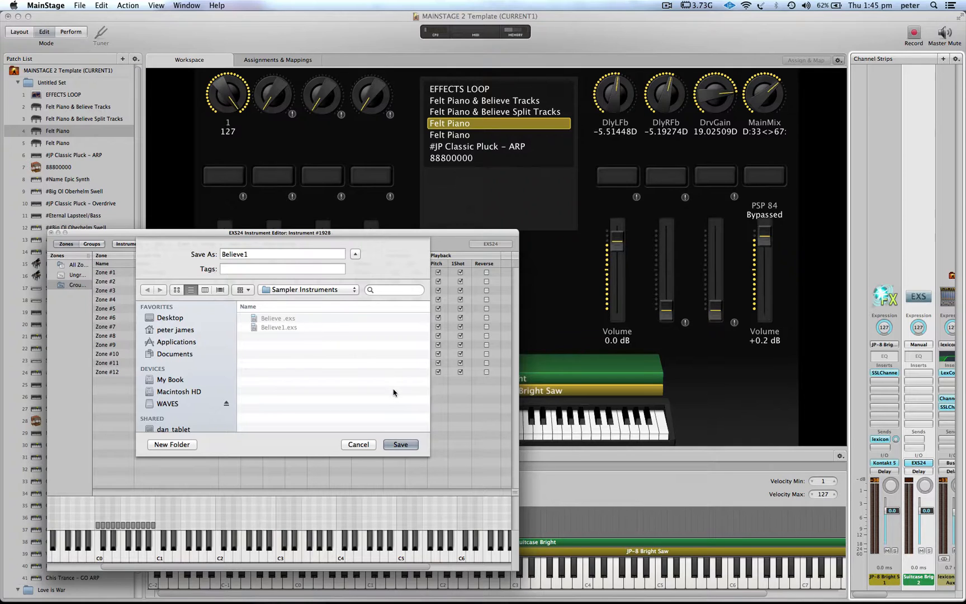
{"action": "left_click", "coordinate": [405, 445]}
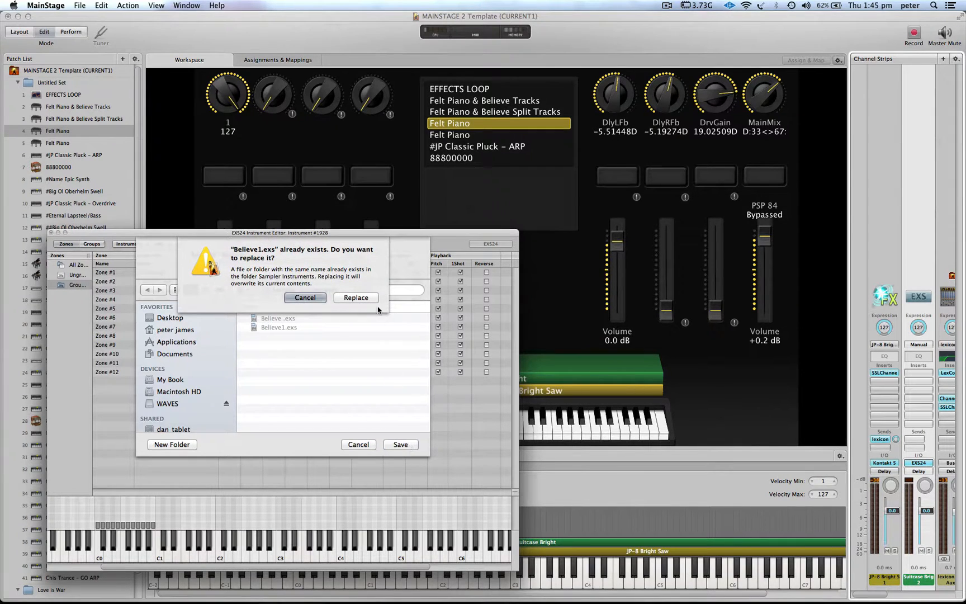
{"action": "left_click", "coordinate": [360, 298]}
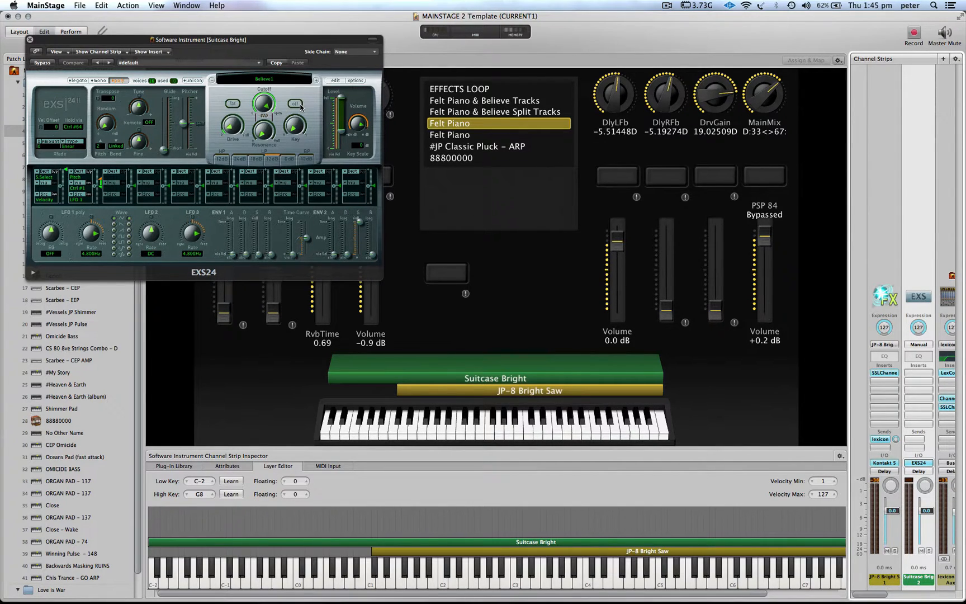
Raise the EXS24's lower Level slider to the top, set the sampler to mono mode and close its window.
{"action": "left_click", "coordinate": [341, 132]}
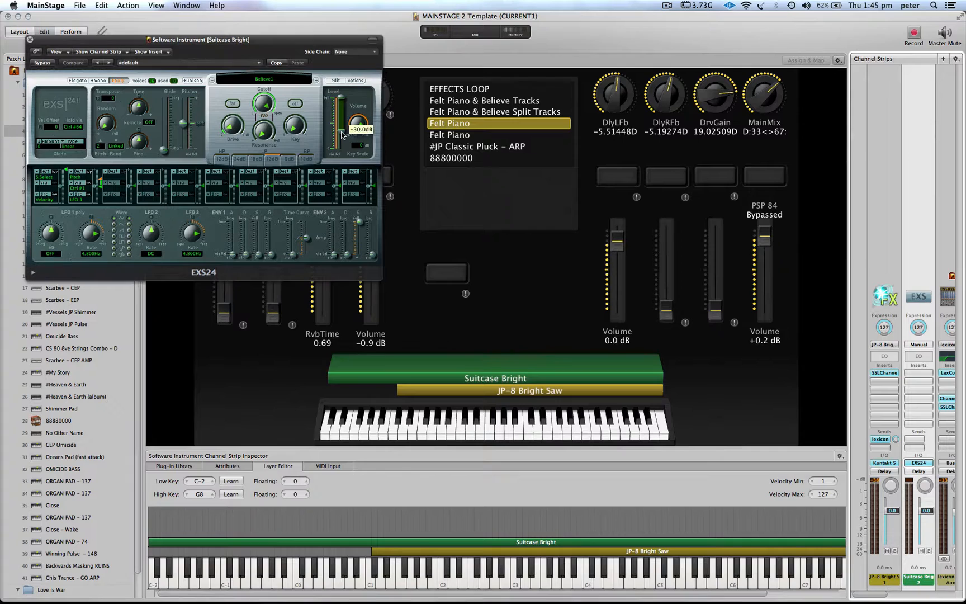
{"action": "left_click_drag", "start_coordinate": [342, 134], "coordinate": [345, 90]}
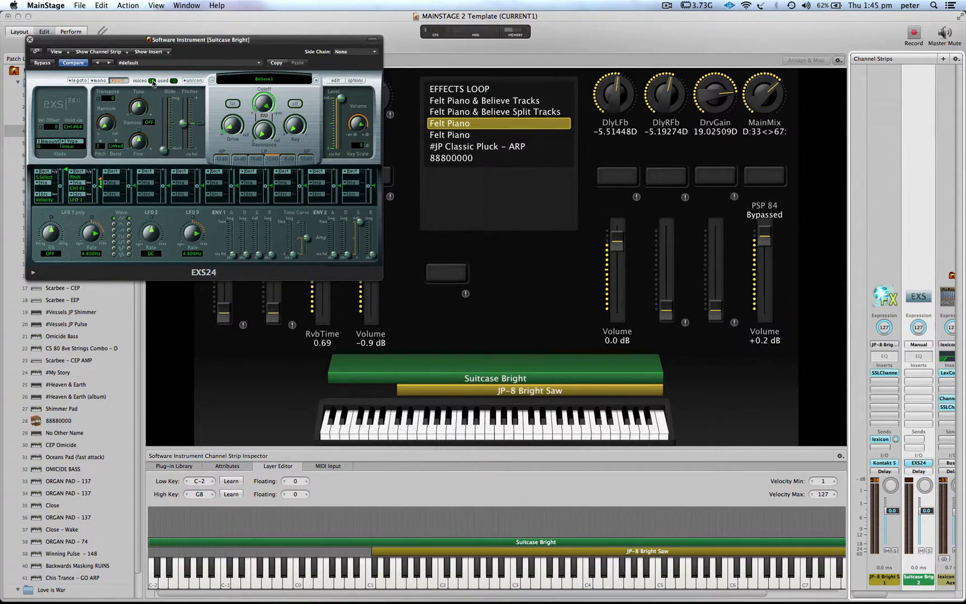
{"action": "left_click", "coordinate": [98, 81]}
{"action": "left_click", "coordinate": [121, 82]}
{"action": "left_click", "coordinate": [100, 82]}
{"action": "left_click", "coordinate": [31, 40]}
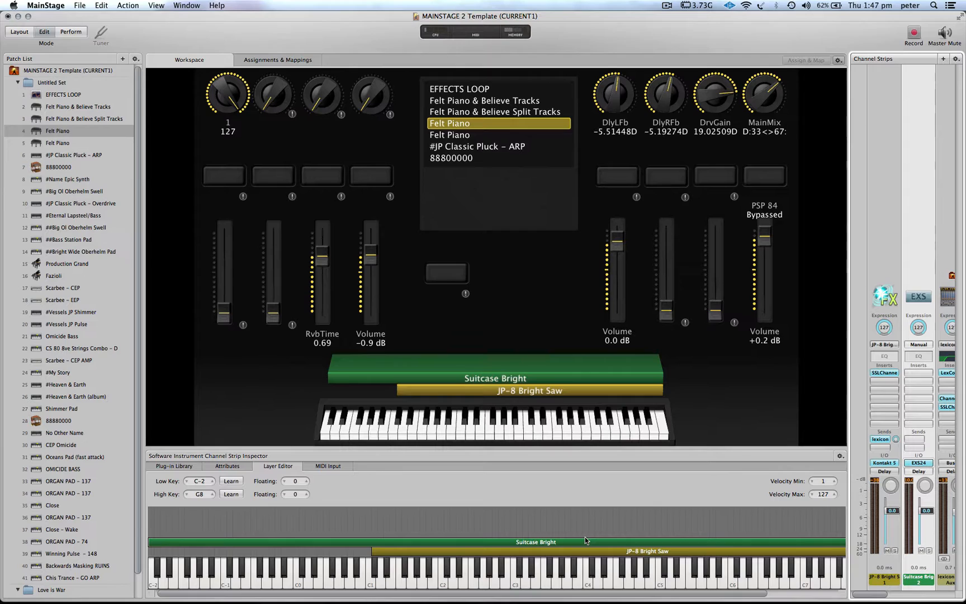
Limit the Suitcase Bright layer's high key to C1 so it ends where the JP-8 Bright Saw layer begins.
{"action": "left_click", "coordinate": [893, 456]}
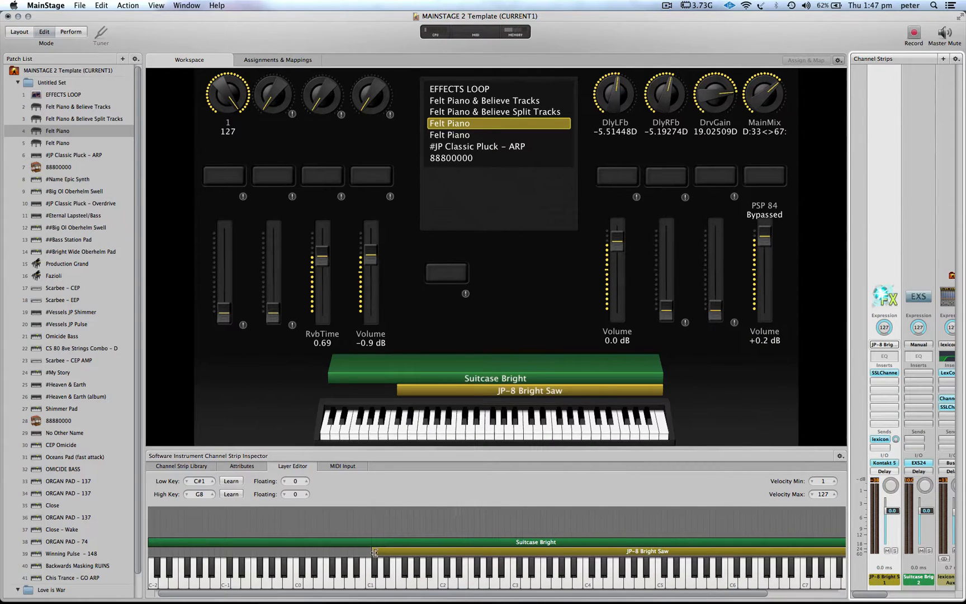
{"action": "scroll", "coordinate": [460, 529], "scroll_direction": "right", "scroll_amount": 5}
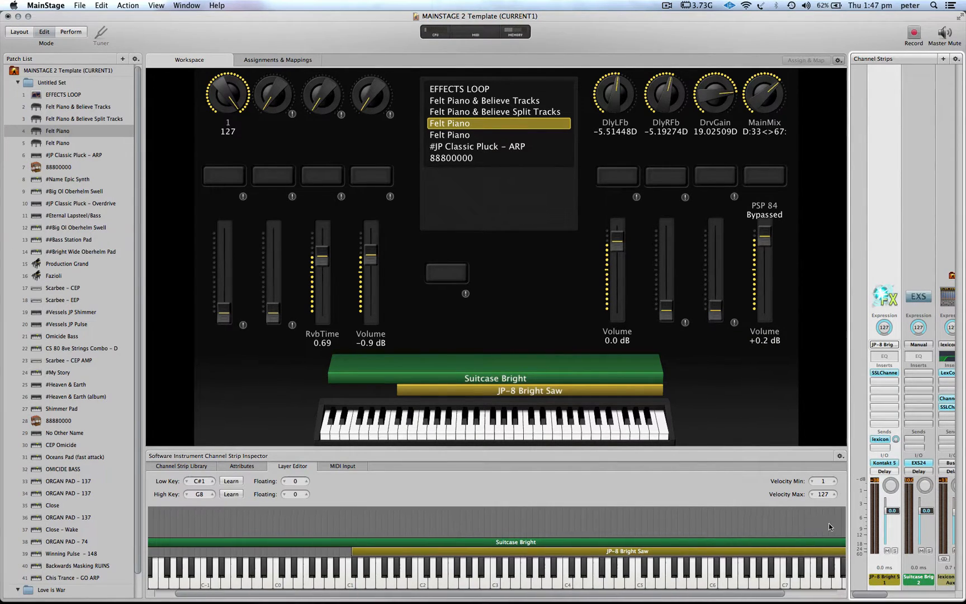
{"action": "left_click_drag", "start_coordinate": [844, 541], "coordinate": [290, 536]}
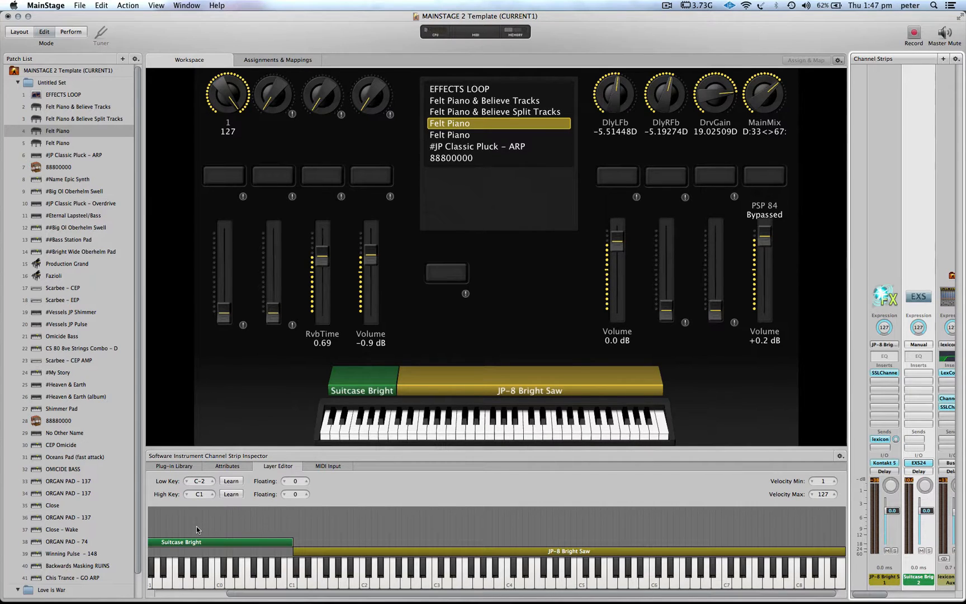
Select the EFFECTS LOOP patch, switch to Logic Pro and solo the CUES track in the I Believe arrangement.
{"action": "left_click", "coordinate": [68, 97]}
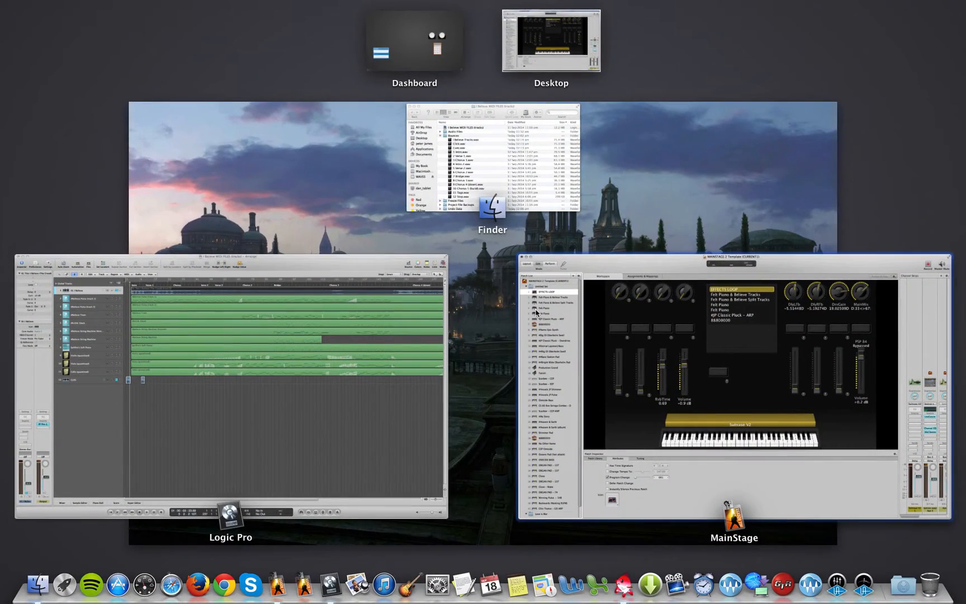
{"action": "left_click", "coordinate": [330, 401]}
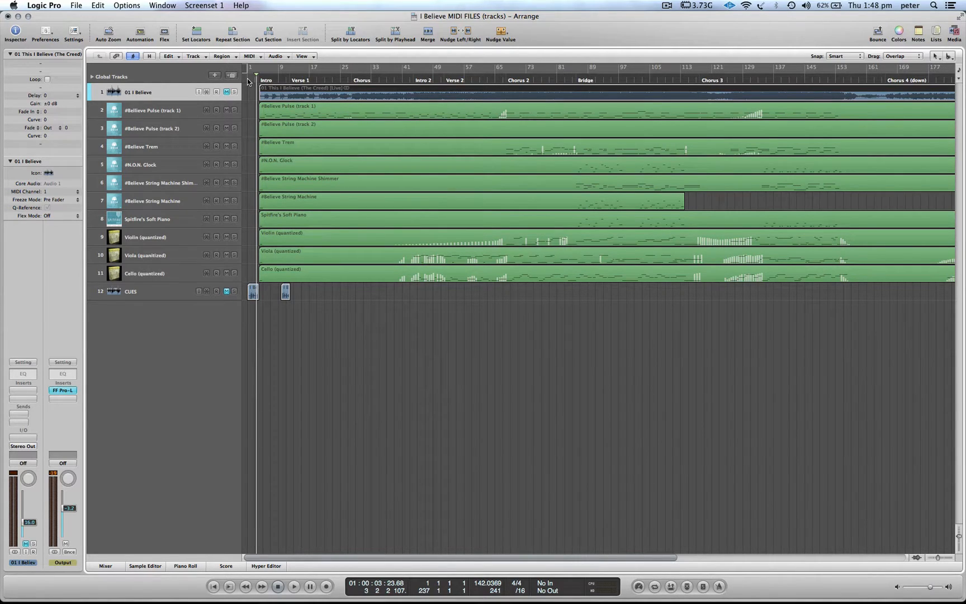
{"action": "left_click", "coordinate": [171, 289]}
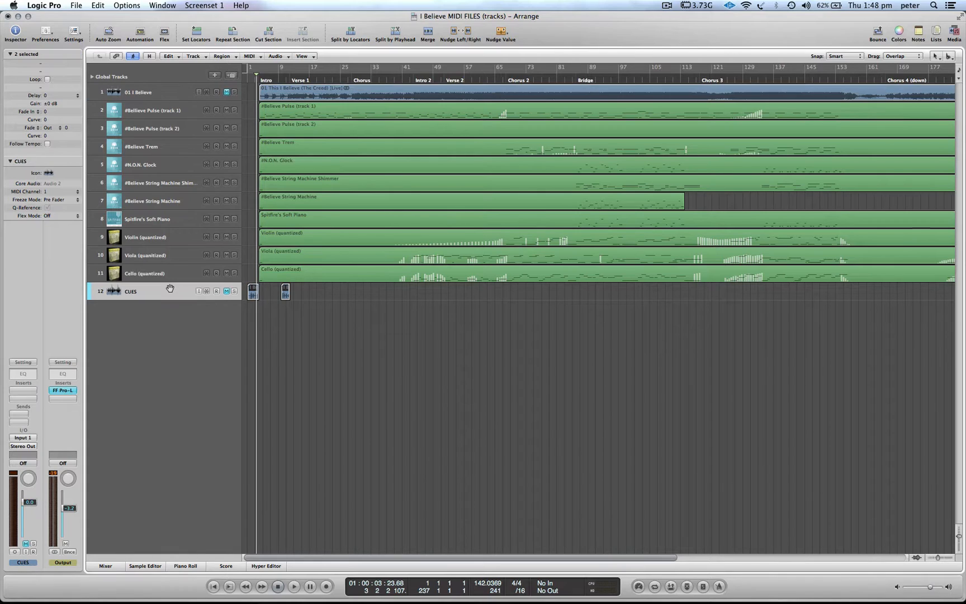
{"action": "left_click", "coordinate": [226, 291]}
{"action": "left_click", "coordinate": [227, 290]}
{"action": "left_click", "coordinate": [234, 291]}
Play the soloed cues from the start of the arrangement, stop playback and turn on the metronome.
{"action": "left_click", "coordinate": [247, 78]}
{"action": "key", "text": "space"}
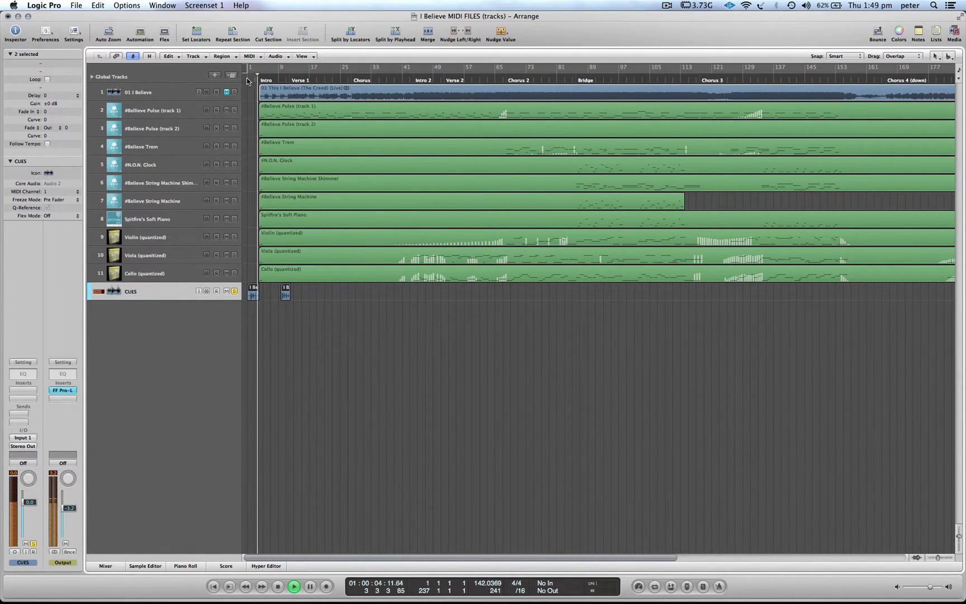
{"action": "key", "text": "space"}
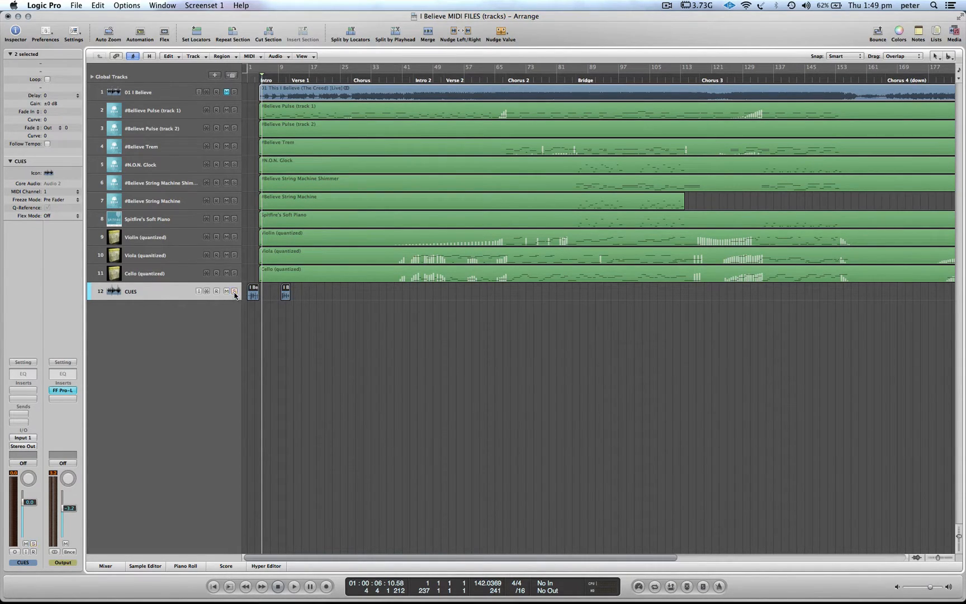
{"action": "left_click", "coordinate": [719, 585]}
Switch back to MainStage and select the second Felt Piano patch, number 5 in the patch list.
{"action": "key", "text": "ctrl+Up"}
{"action": "left_click", "coordinate": [286, 361]}
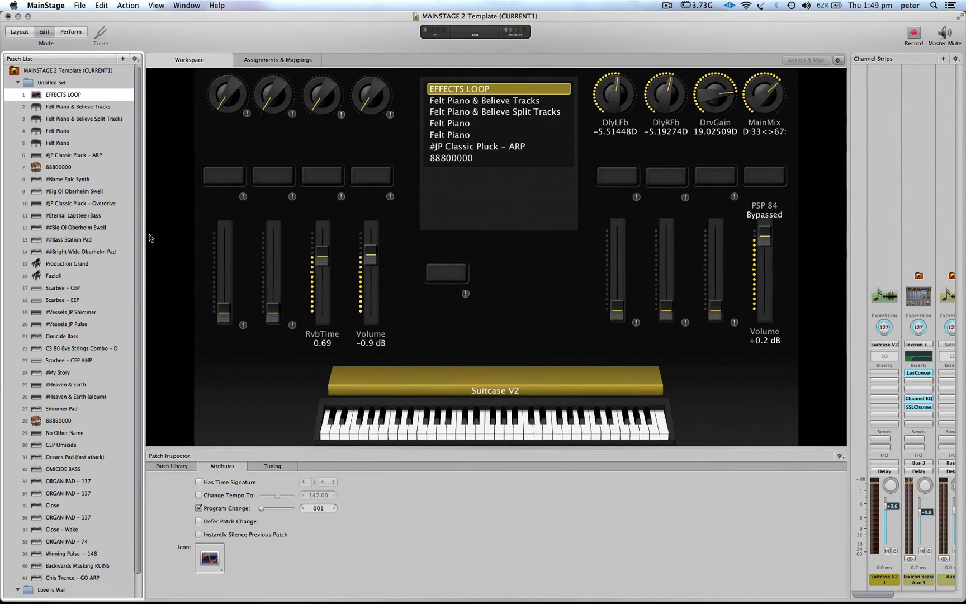
{"action": "left_click", "coordinate": [60, 144]}
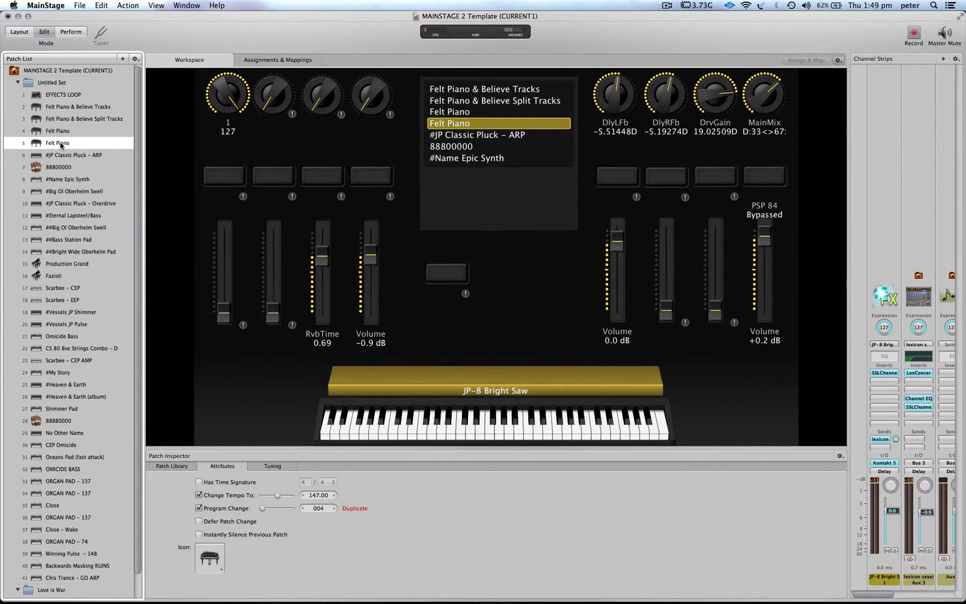
Add I Believe Tracks.wav, Click.wav and Cues.wav from Finder's Bounces folder to the patch as Playback channel strips, and close the Finder window.
{"action": "key", "text": "F3"}
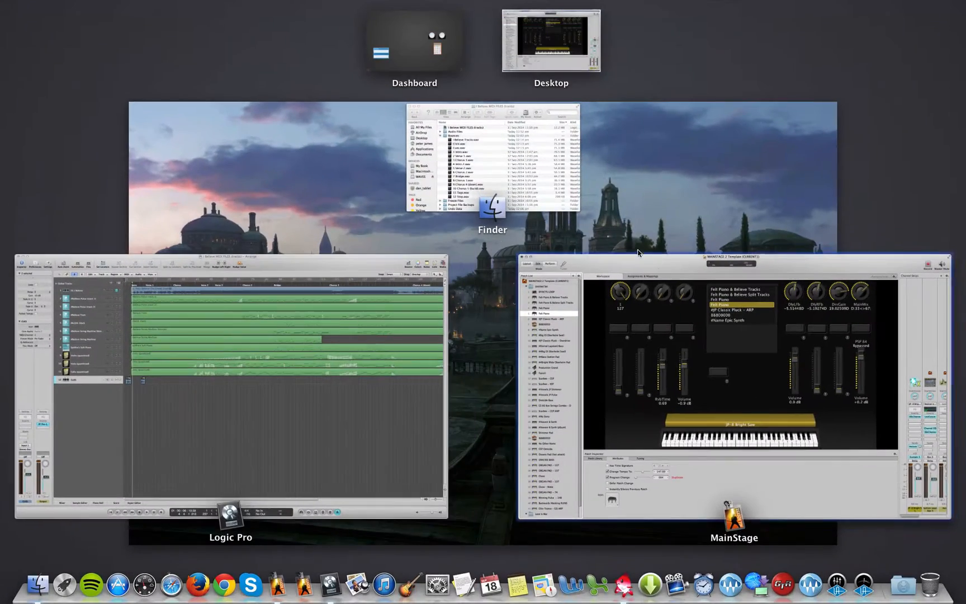
{"action": "left_click", "coordinate": [480, 166]}
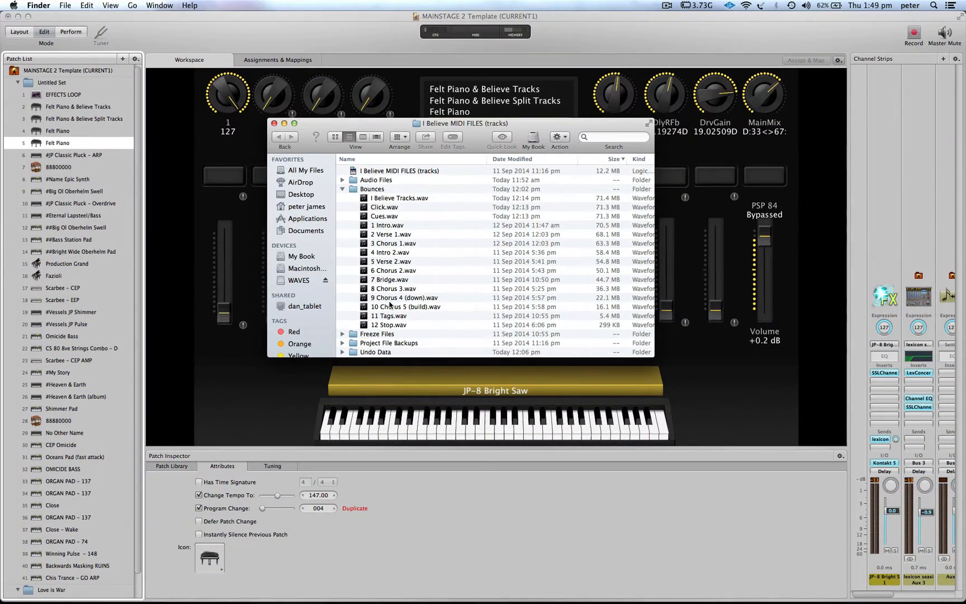
{"action": "double_click", "coordinate": [387, 200]}
{"action": "left_click", "coordinate": [385, 206], "text": "shift"}
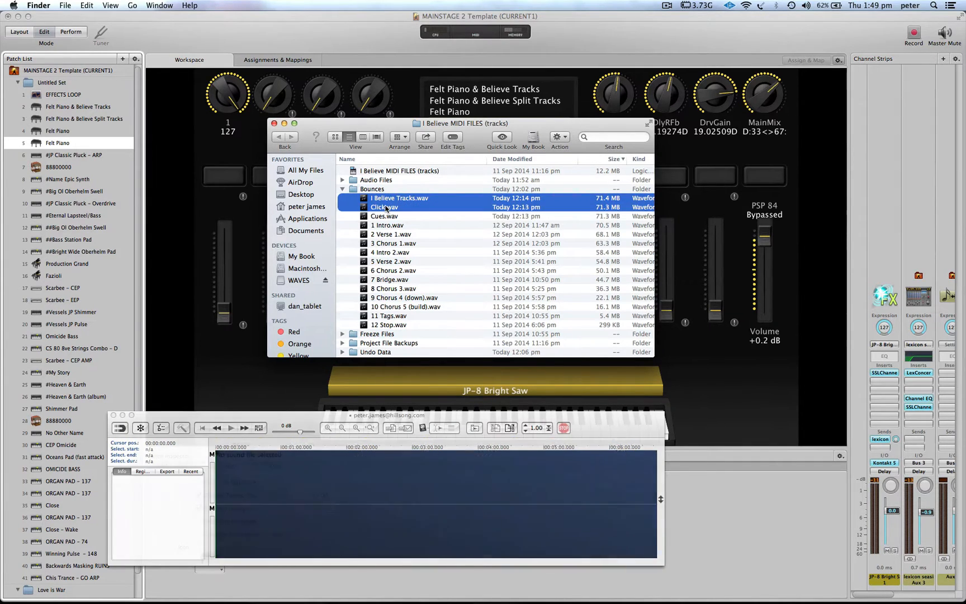
{"action": "left_click", "coordinate": [385, 217], "text": "shift"}
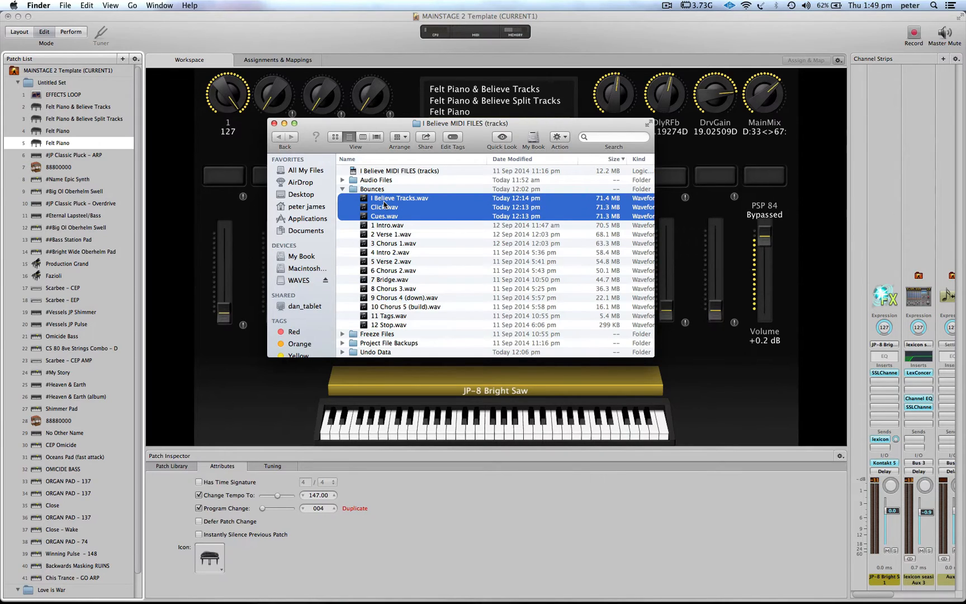
{"action": "left_click_drag", "start_coordinate": [384, 204], "coordinate": [901, 462]}
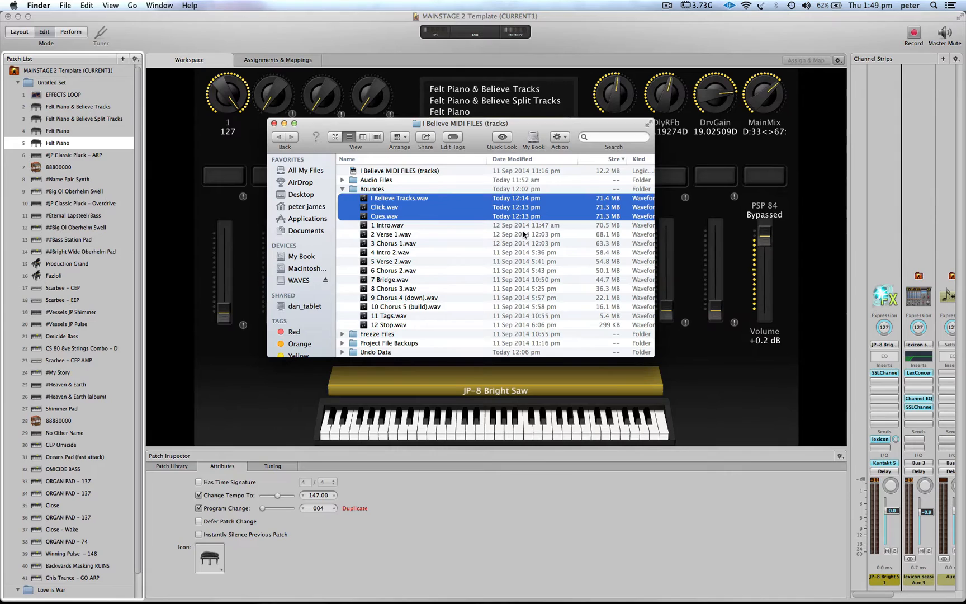
{"action": "left_click", "coordinate": [273, 123]}
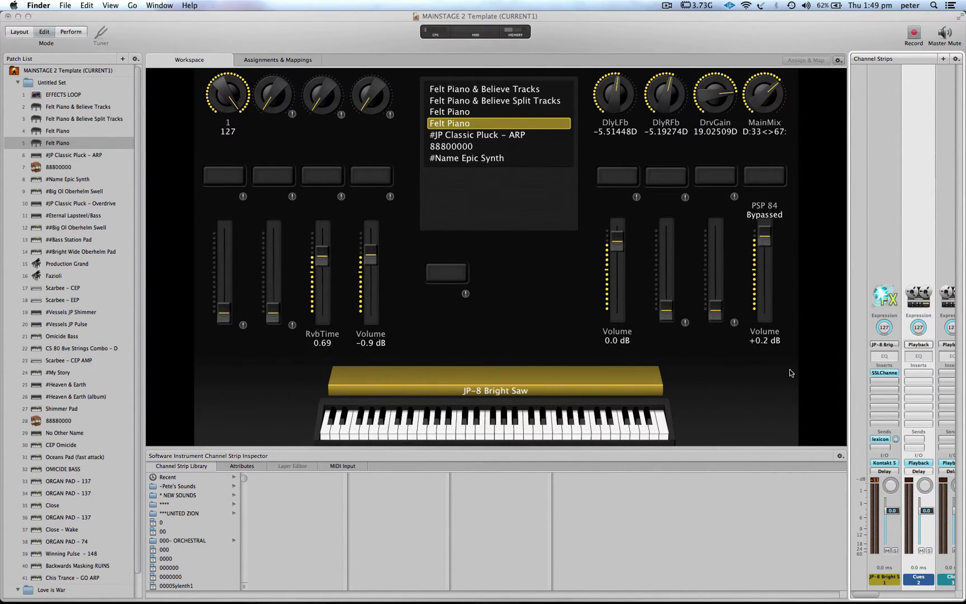
Move the I Believe Tracks channel strip ahead of the Click strip.
{"action": "scroll", "coordinate": [934, 422], "scroll_direction": "right", "scroll_amount": 3}
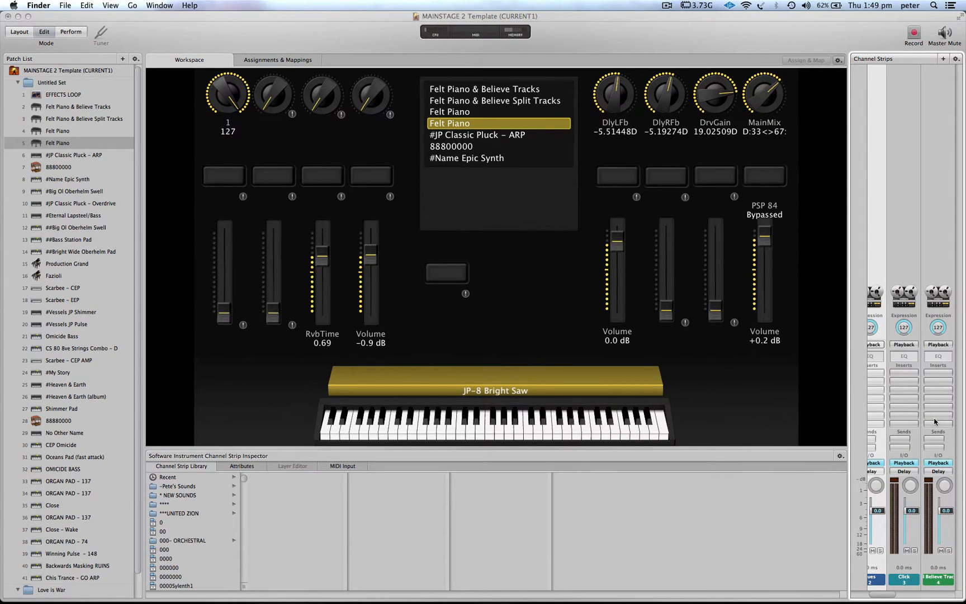
{"action": "scroll", "coordinate": [934, 422], "scroll_direction": "left", "scroll_amount": 2}
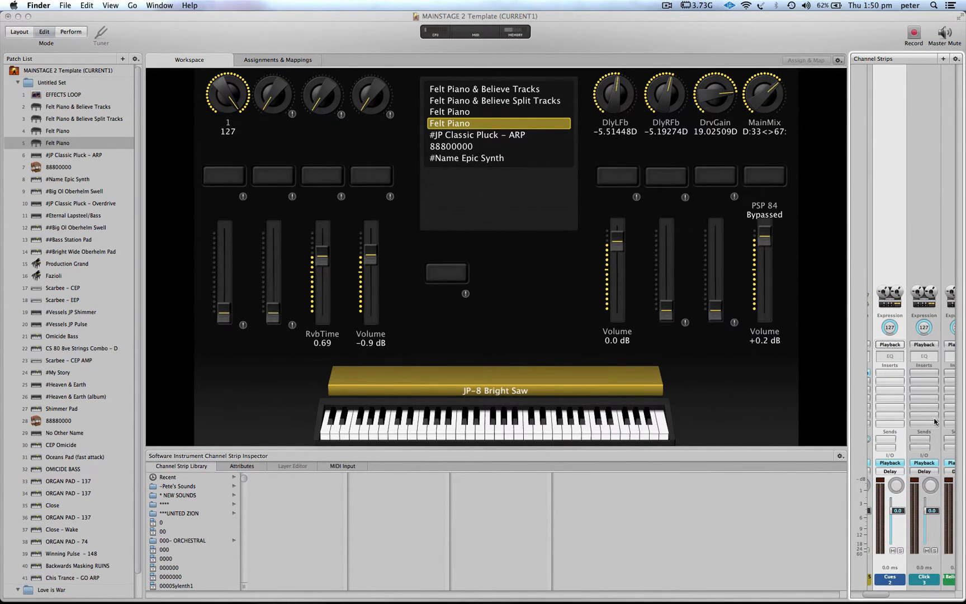
{"action": "scroll", "coordinate": [900, 437], "scroll_direction": "right", "scroll_amount": 1}
{"action": "scroll", "coordinate": [900, 436], "scroll_direction": "left", "scroll_amount": 1}
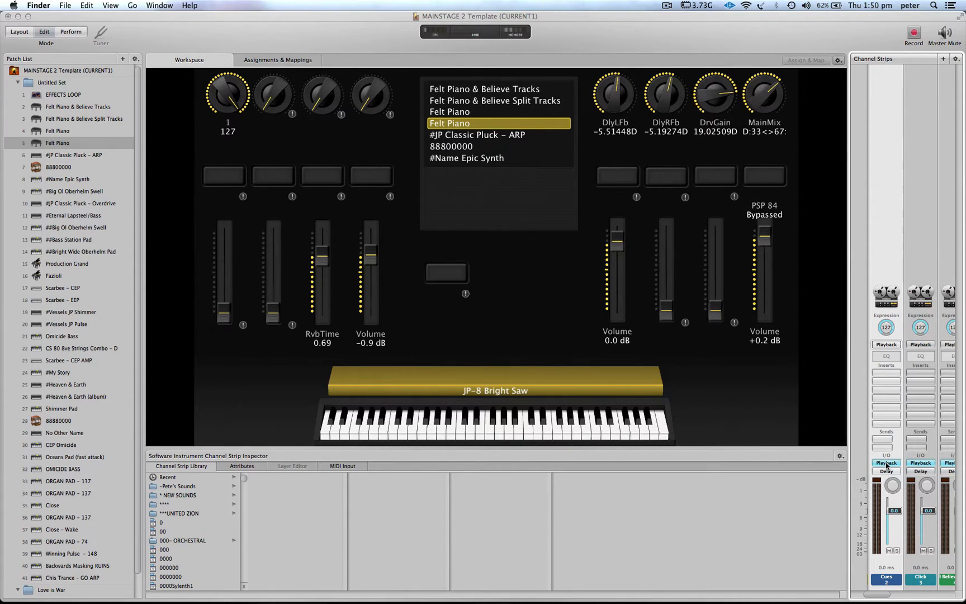
{"action": "scroll", "coordinate": [886, 465], "scroll_direction": "left", "scroll_amount": 1}
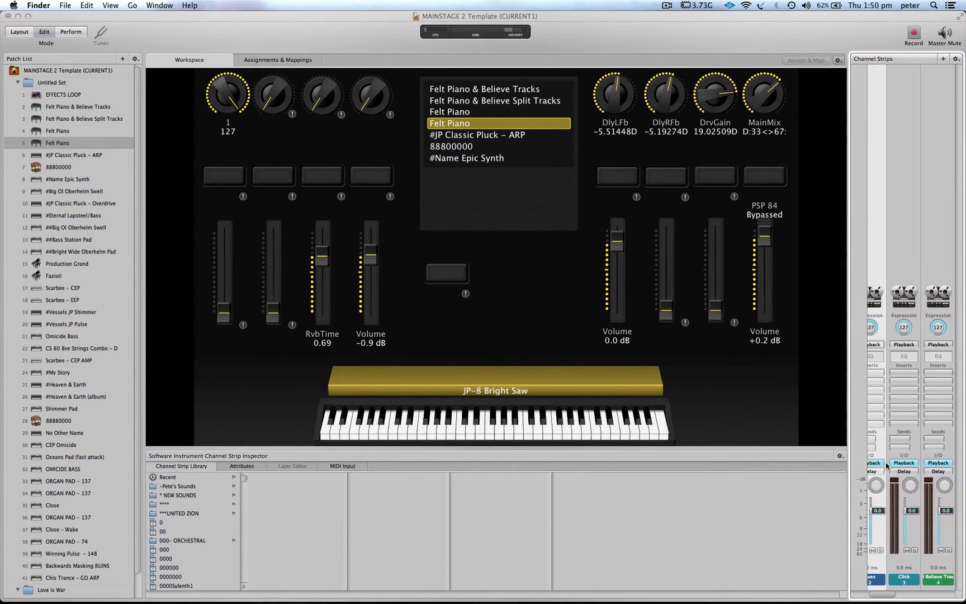
{"action": "scroll", "coordinate": [889, 464], "scroll_direction": "right", "scroll_amount": 3}
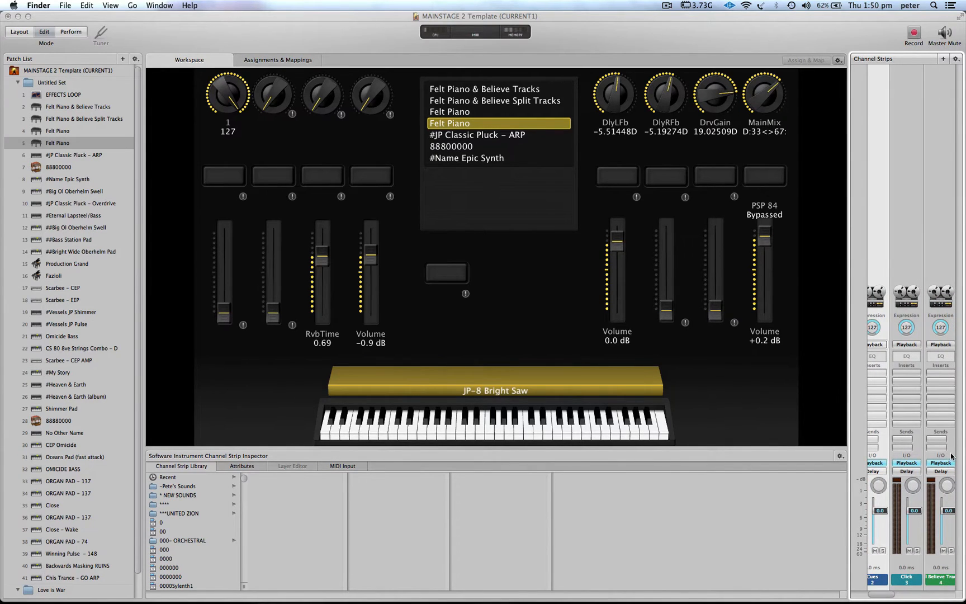
{"action": "left_click", "coordinate": [951, 456]}
{"action": "left_click_drag", "start_coordinate": [951, 456], "coordinate": [889, 463]}
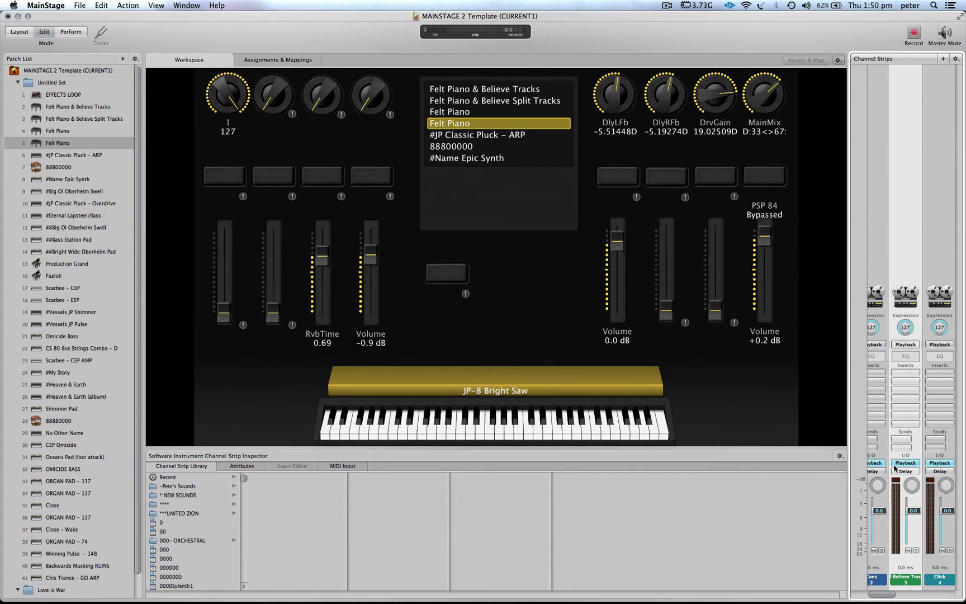
Move the I Believe Tracks channel strip ahead of the Cues strip, directly after JP-8 Bright Saw.
{"action": "scroll", "coordinate": [894, 469], "scroll_direction": "right", "scroll_amount": 1}
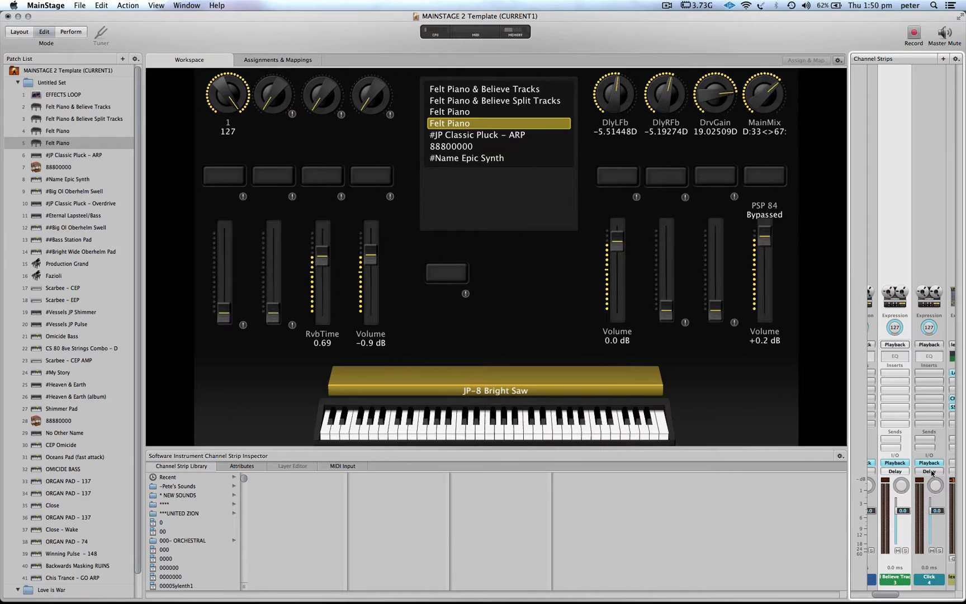
{"action": "scroll", "coordinate": [931, 472], "scroll_direction": "right", "scroll_amount": 2}
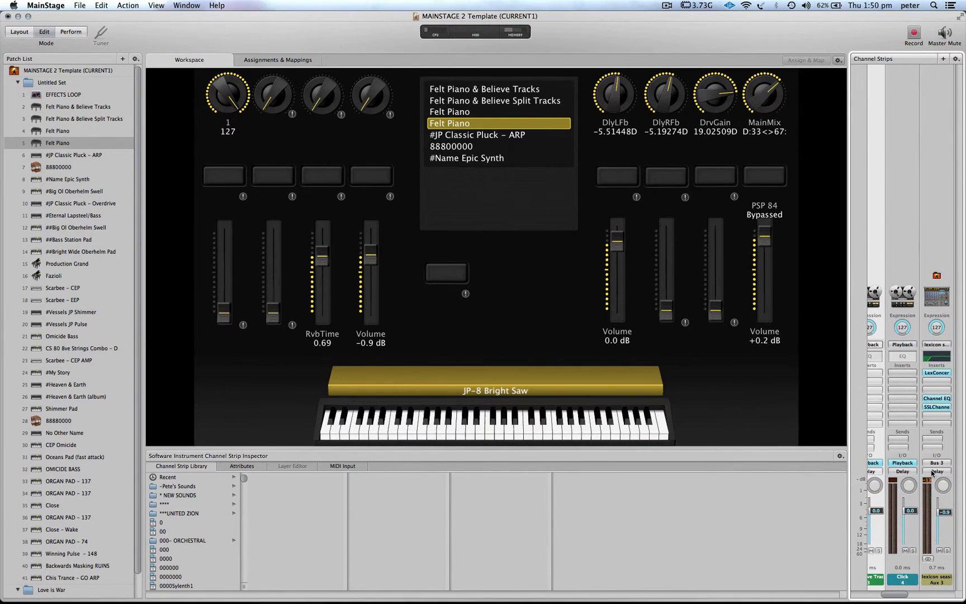
{"action": "scroll", "coordinate": [930, 469], "scroll_direction": "left", "scroll_amount": 2}
{"action": "scroll", "coordinate": [889, 474], "scroll_direction": "left", "scroll_amount": 2}
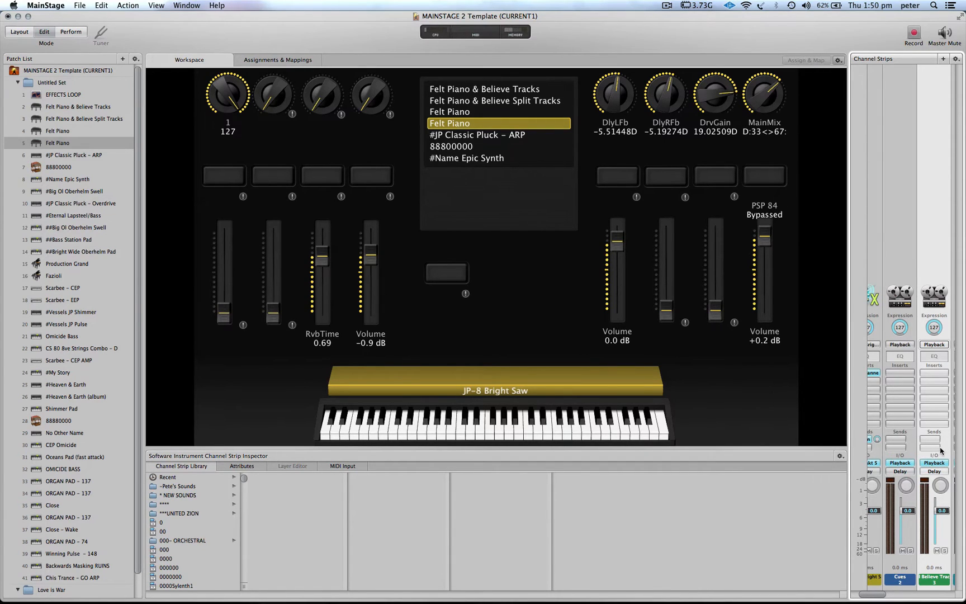
{"action": "scroll", "coordinate": [897, 452], "scroll_direction": "right", "scroll_amount": 2}
{"action": "scroll", "coordinate": [897, 453], "scroll_direction": "left", "scroll_amount": 1}
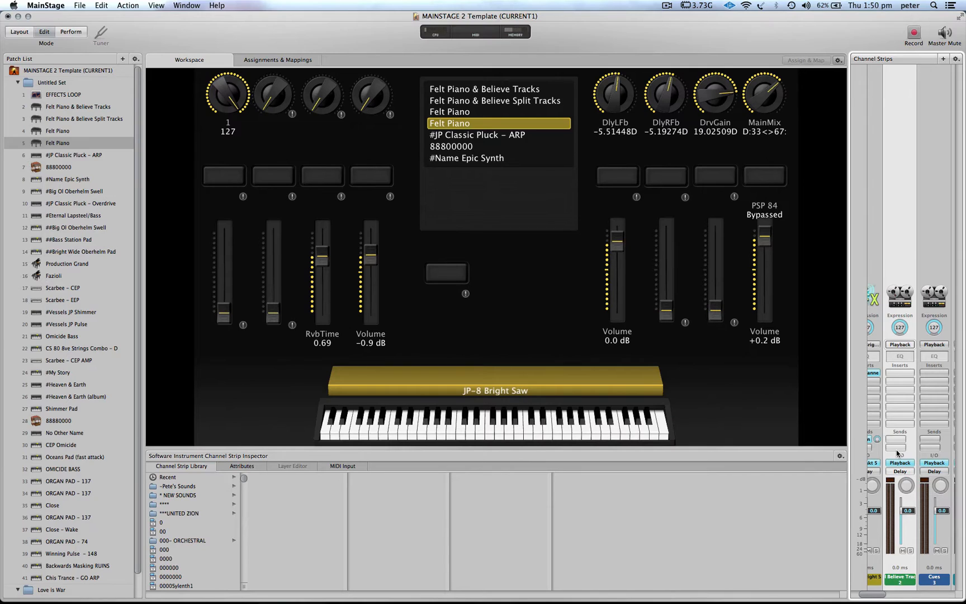
Examine the output routing choices of the I Believe Tracks channel strip without changing the output.
{"action": "left_click", "coordinate": [934, 471]}
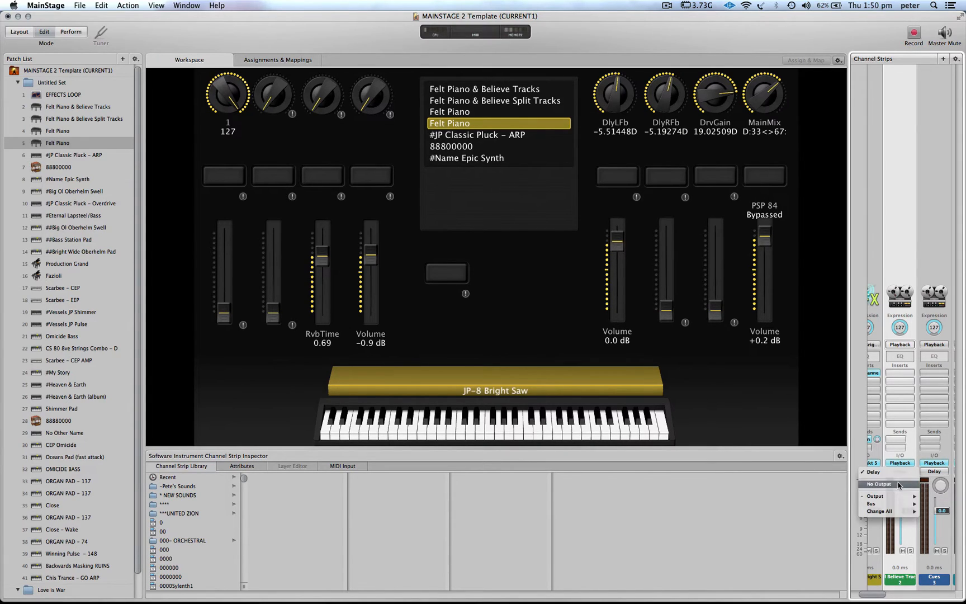
{"action": "left_click", "coordinate": [931, 458]}
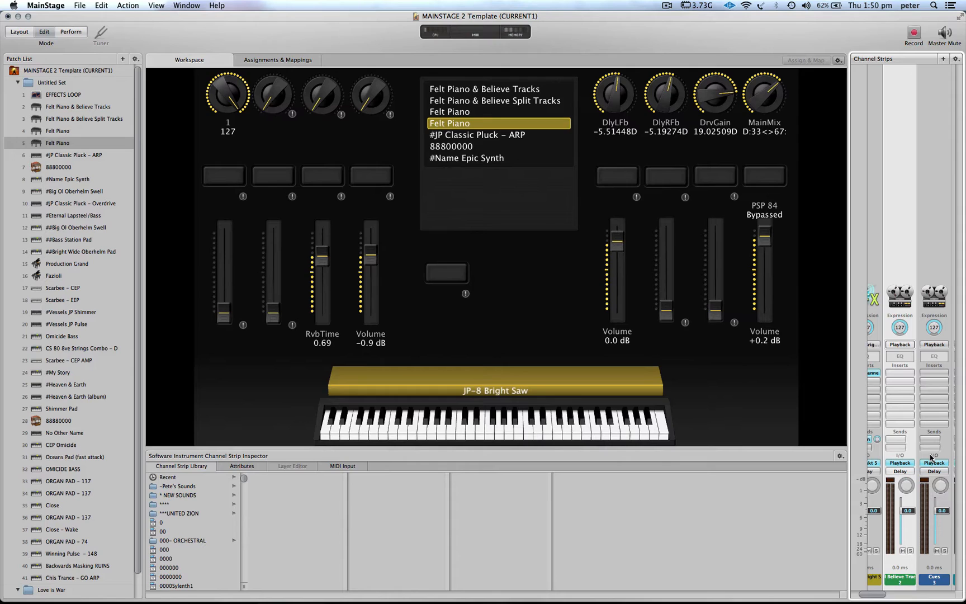
{"action": "scroll", "coordinate": [931, 457], "scroll_direction": "left", "scroll_amount": 2}
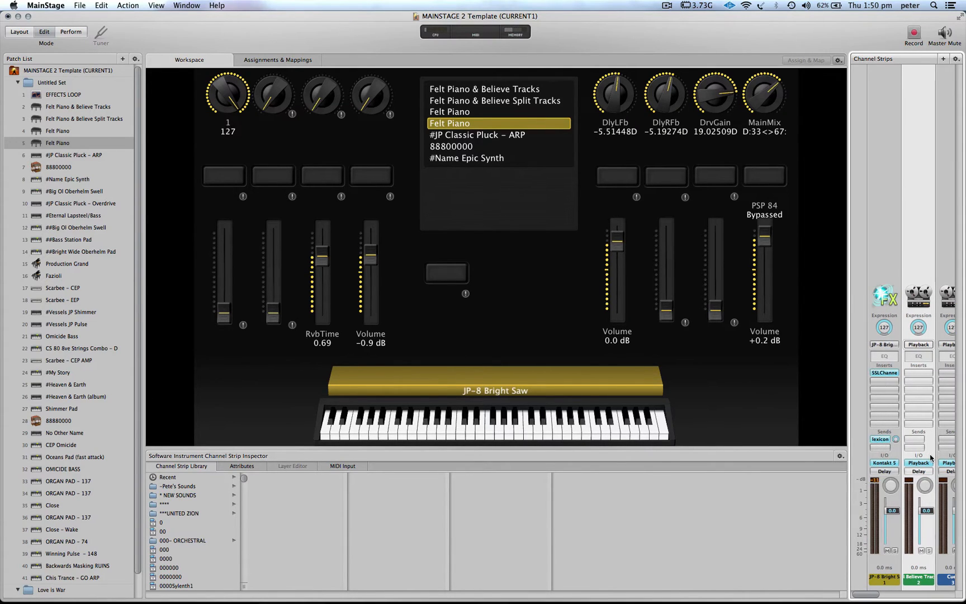
Open the I Believe Tracks strip's Playback plug-in, set Sync to On and move its window clear of the patch list.
{"action": "left_click", "coordinate": [921, 462]}
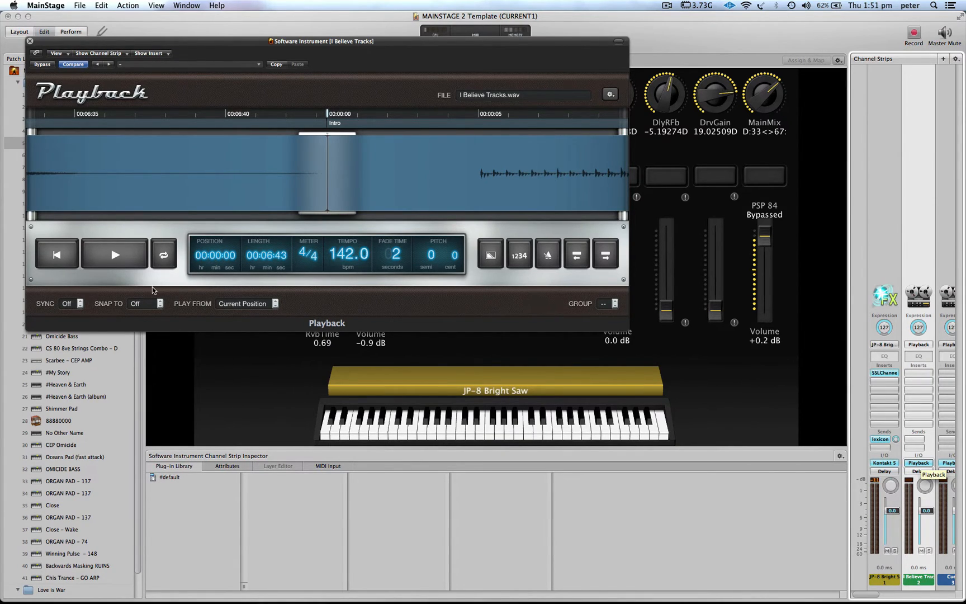
{"action": "left_click", "coordinate": [79, 304]}
{"action": "left_click", "coordinate": [71, 311]}
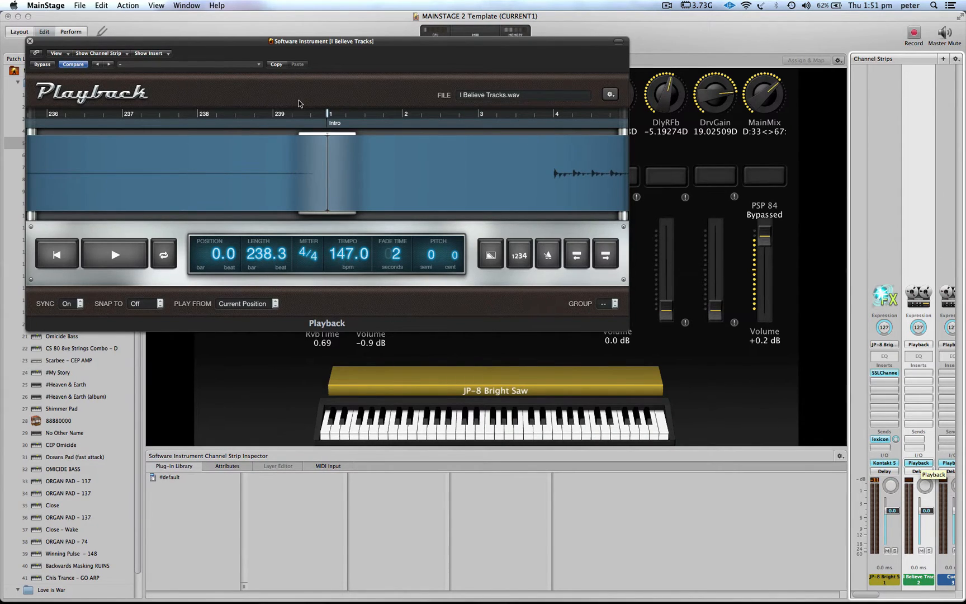
{"action": "left_click_drag", "start_coordinate": [298, 43], "coordinate": [452, 58]}
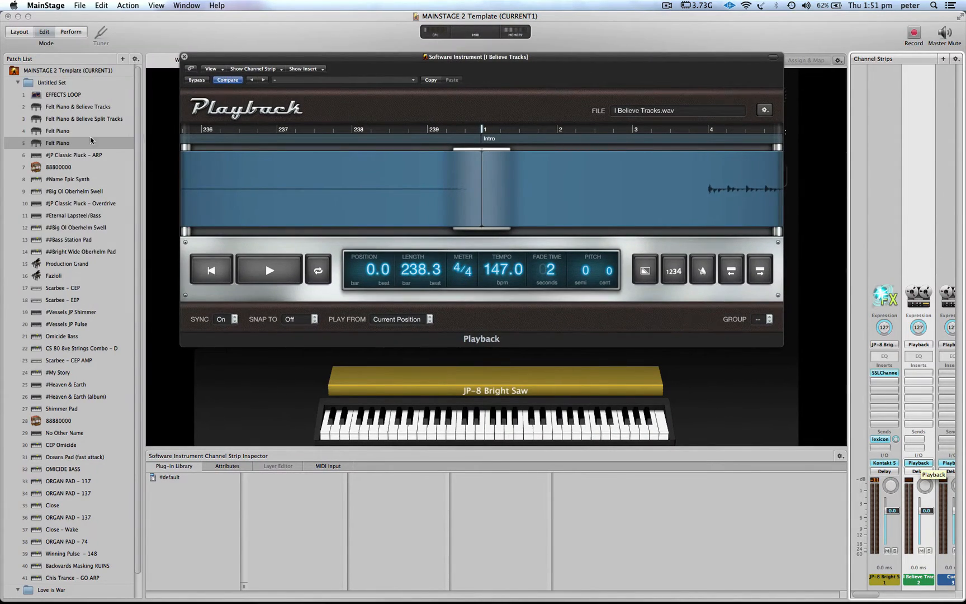
Set the tempo of the fifth patch, Felt Piano, to 142.04.
{"action": "left_click", "coordinate": [76, 144]}
{"action": "double_click", "coordinate": [319, 495]}
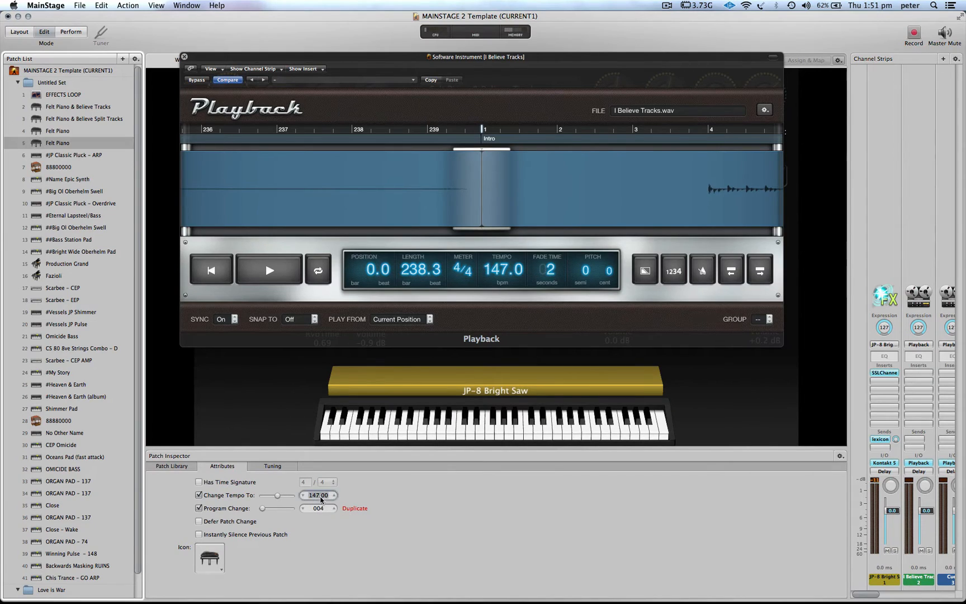
{"action": "type", "text": "142."}
{"action": "type", "text": "03"}
{"action": "key", "text": "BackSpace"}
{"action": "type", "text": "4"}
{"action": "key", "text": "Return"}
Set the I Believe Tracks Playback plug-in to play from Start and assign it to group A.
{"action": "left_click", "coordinate": [430, 319]}
{"action": "left_click", "coordinate": [400, 327]}
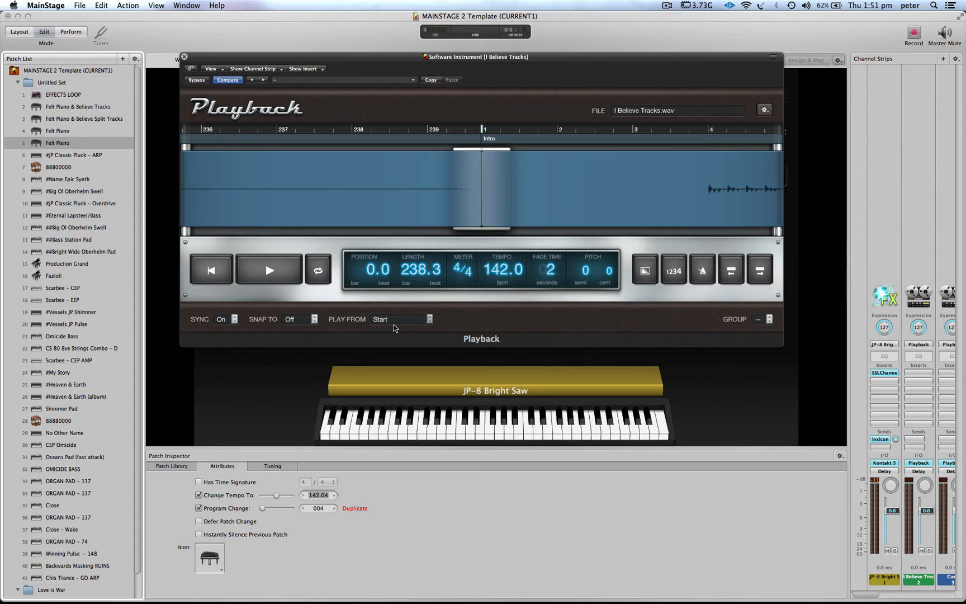
{"action": "left_click", "coordinate": [769, 319]}
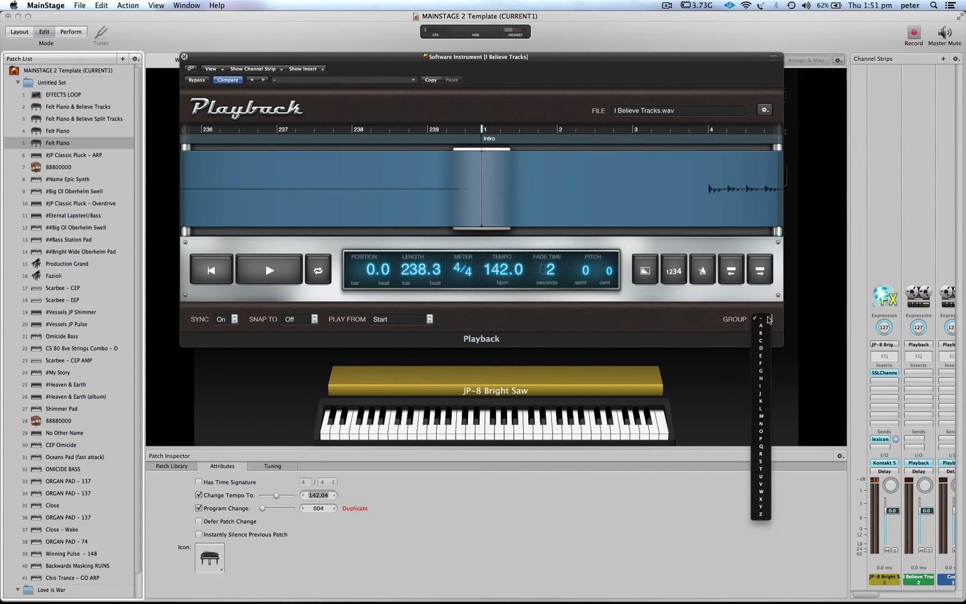
{"action": "left_click", "coordinate": [765, 327]}
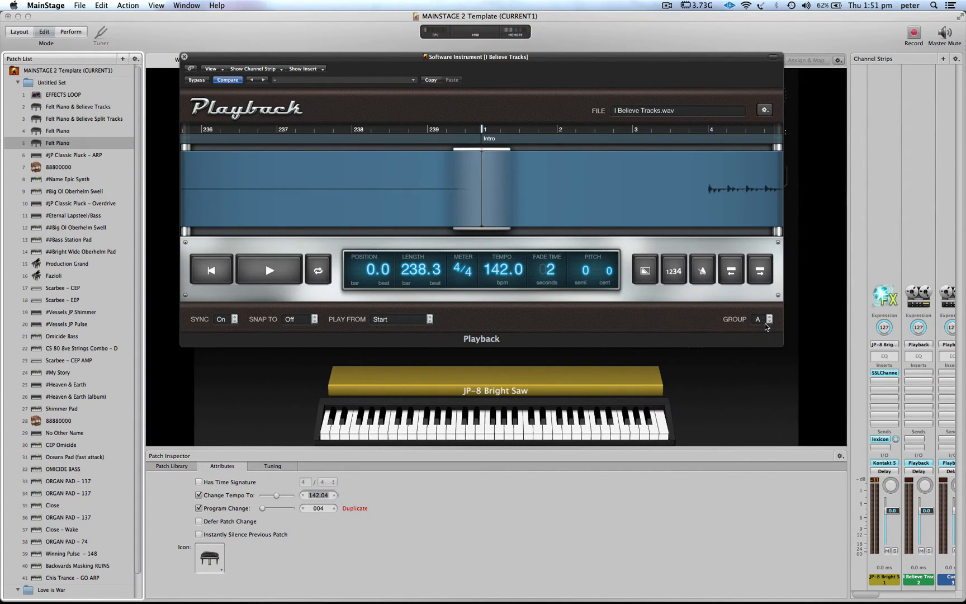
{"action": "left_click", "coordinate": [275, 270]}
Set the Cues strip's Playback plug-in to group A, Play From Start and Sync On, and close its window.
{"action": "left_click", "coordinate": [945, 466]}
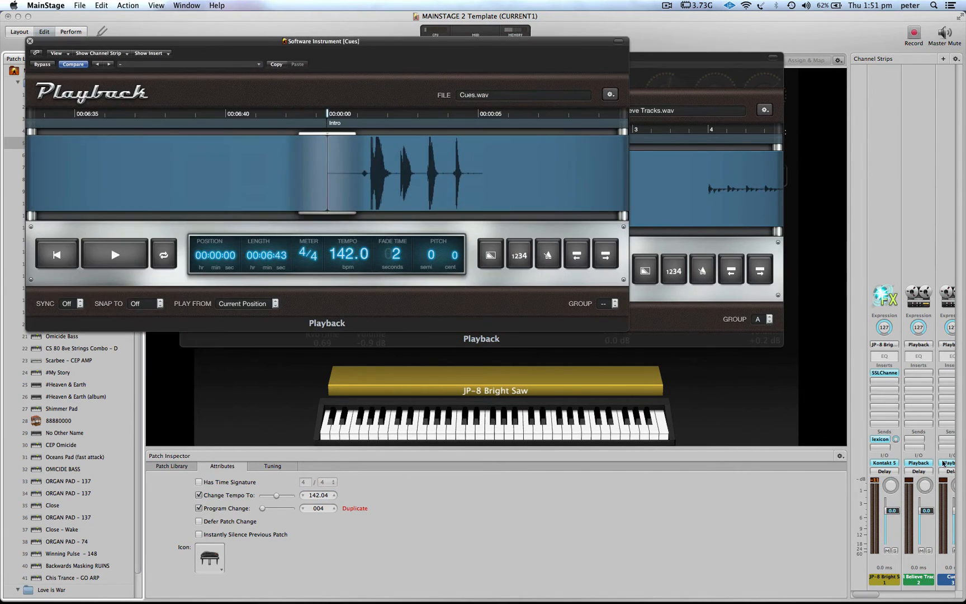
{"action": "left_click", "coordinate": [615, 305]}
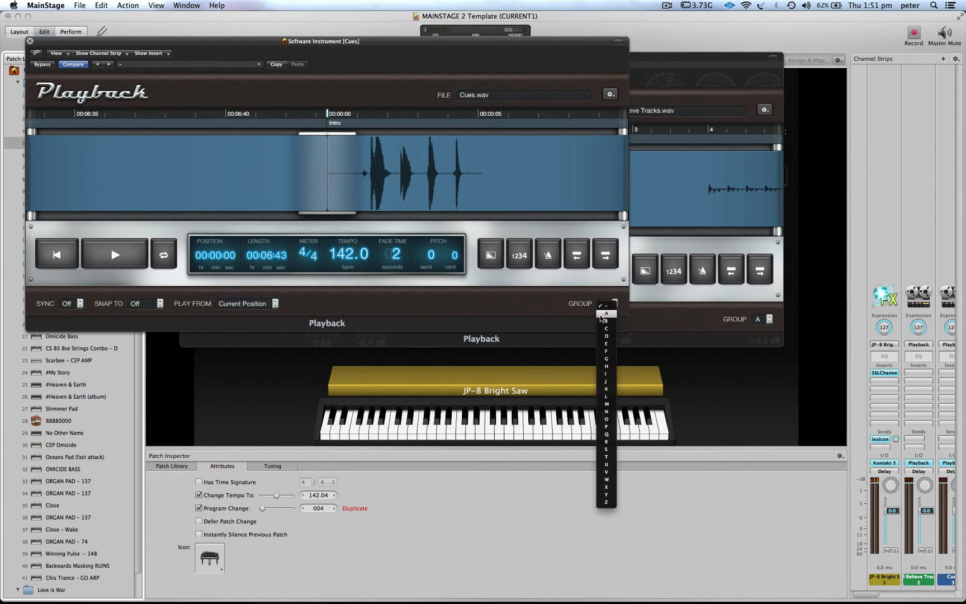
{"action": "left_click", "coordinate": [602, 323]}
{"action": "left_click", "coordinate": [262, 303]}
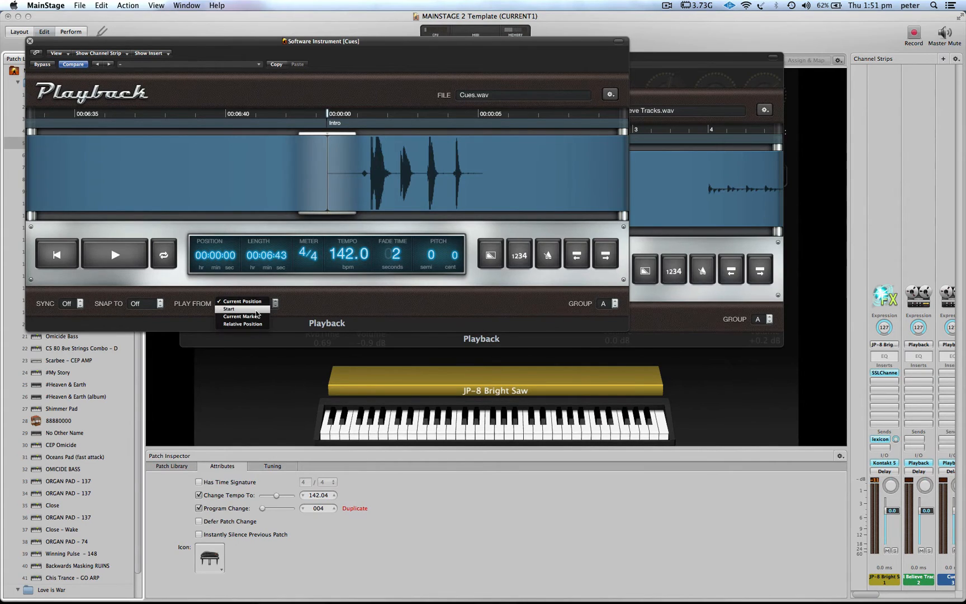
{"action": "left_click", "coordinate": [246, 311]}
{"action": "left_click", "coordinate": [79, 303]}
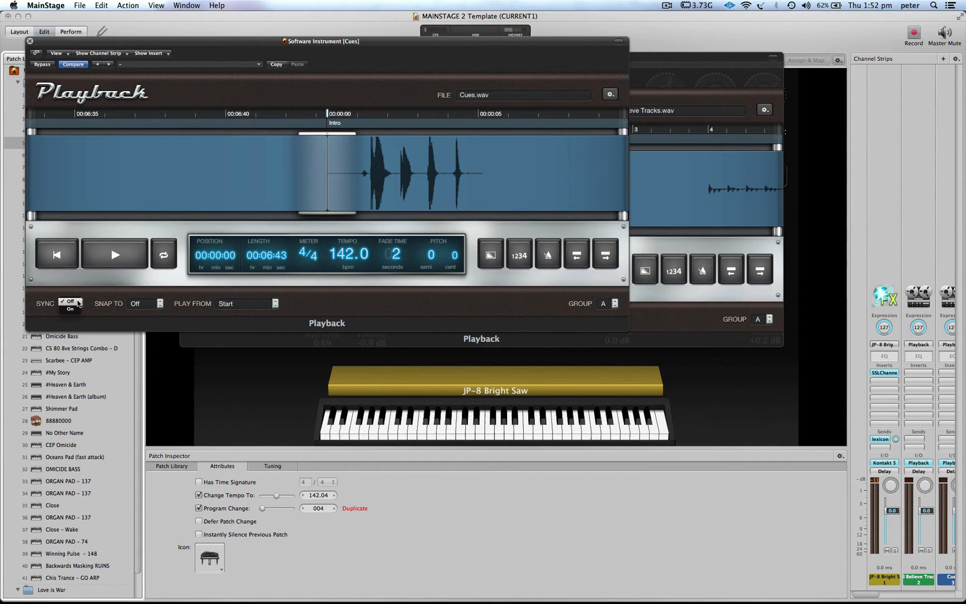
{"action": "left_click", "coordinate": [77, 313]}
{"action": "left_click", "coordinate": [30, 41]}
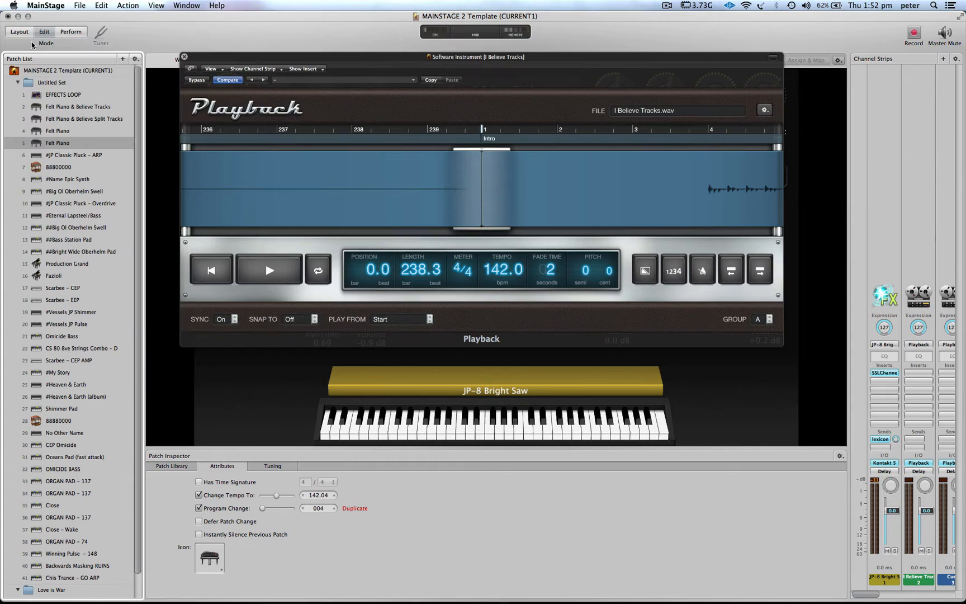
Set the Click strip's Playback plug-in to group A, Play From Start and Sync On, and close the Click and Cues windows.
{"action": "scroll", "coordinate": [881, 478], "scroll_direction": "right", "scroll_amount": 2}
{"action": "scroll", "coordinate": [881, 479], "scroll_direction": "right", "scroll_amount": 1}
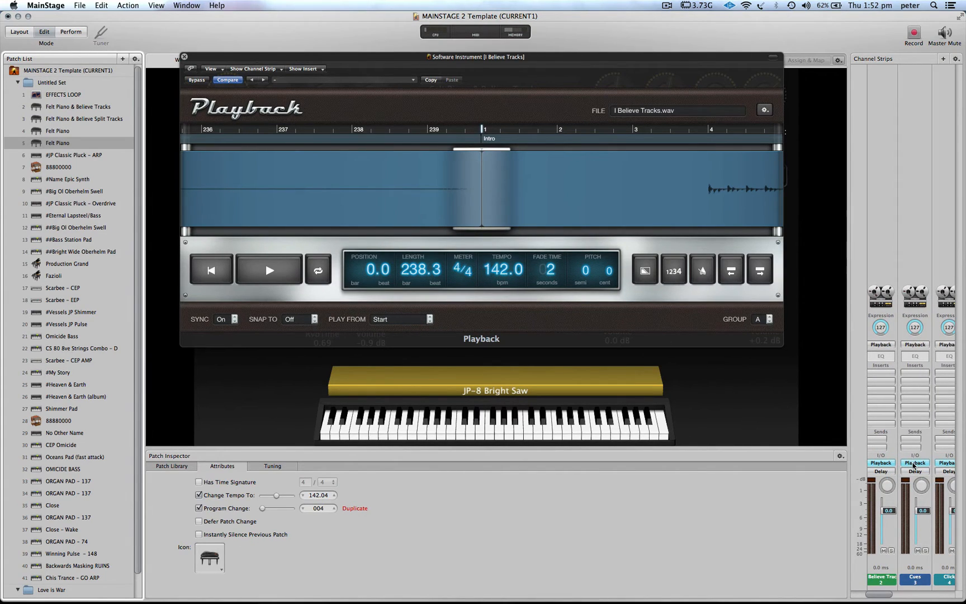
{"action": "left_click", "coordinate": [913, 462]}
{"action": "scroll", "coordinate": [913, 464], "scroll_direction": "right", "scroll_amount": 1}
{"action": "left_click", "coordinate": [914, 463]}
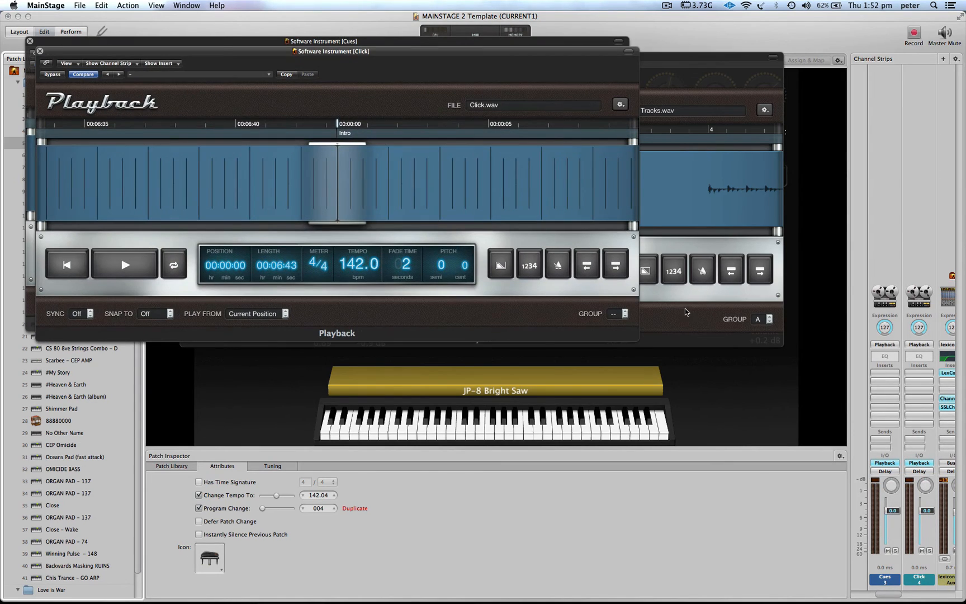
{"action": "left_click", "coordinate": [620, 313]}
{"action": "left_click", "coordinate": [616, 323]}
{"action": "left_click", "coordinate": [287, 313]}
{"action": "left_click", "coordinate": [252, 325]}
{"action": "left_click", "coordinate": [90, 314]}
{"action": "left_click", "coordinate": [78, 322]}
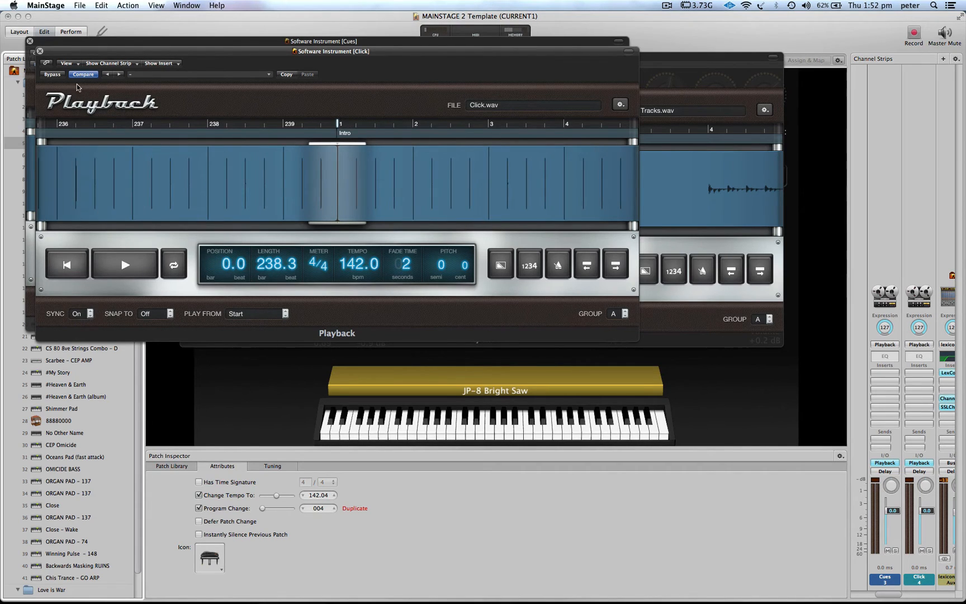
{"action": "left_click", "coordinate": [39, 50]}
{"action": "left_click", "coordinate": [30, 41]}
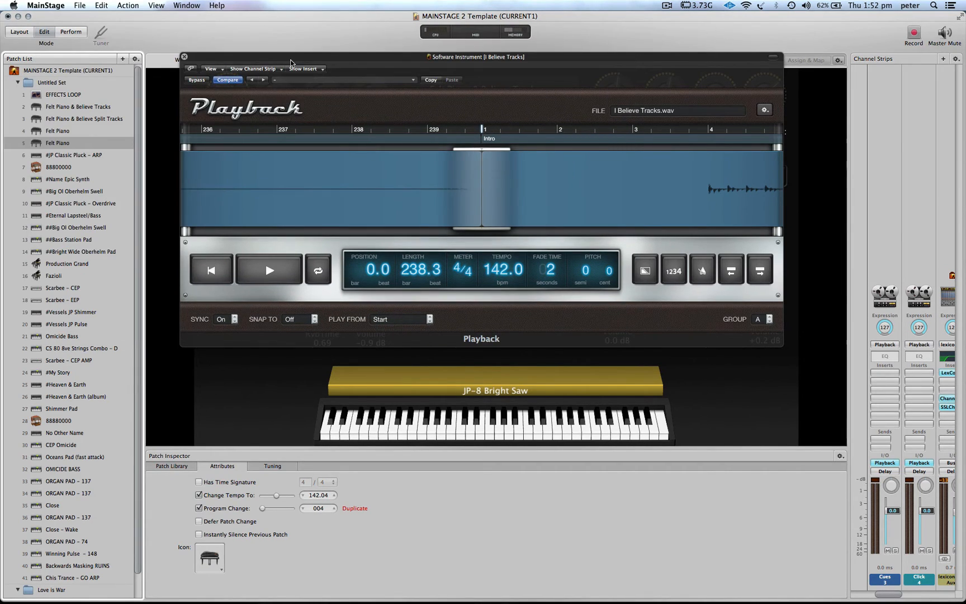
Move the I Believe Tracks Playback window off the workspace button and map that button to the plug-in's Play/Stop control.
{"action": "left_click_drag", "start_coordinate": [290, 63], "coordinate": [627, 65]}
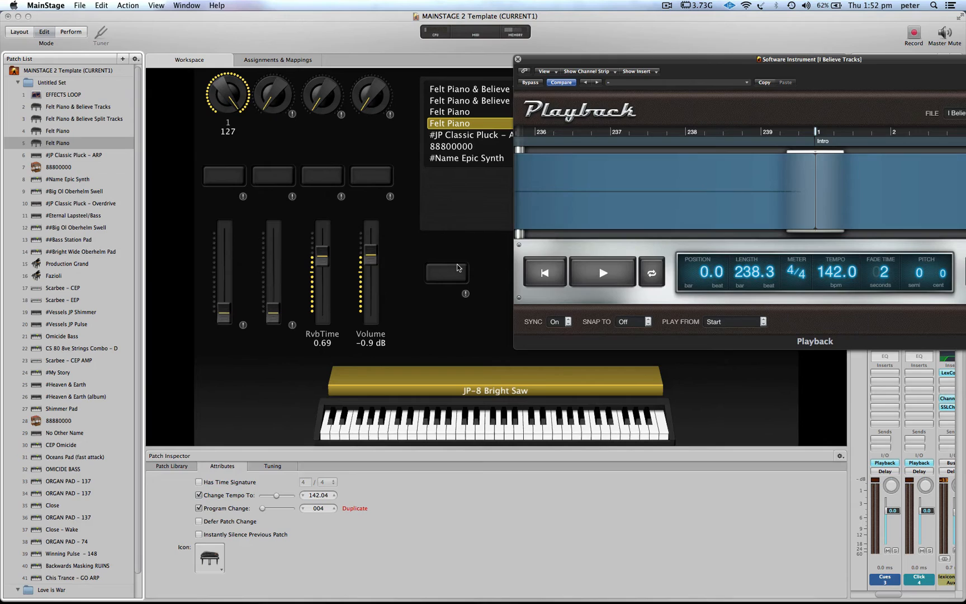
{"action": "left_click", "coordinate": [603, 270]}
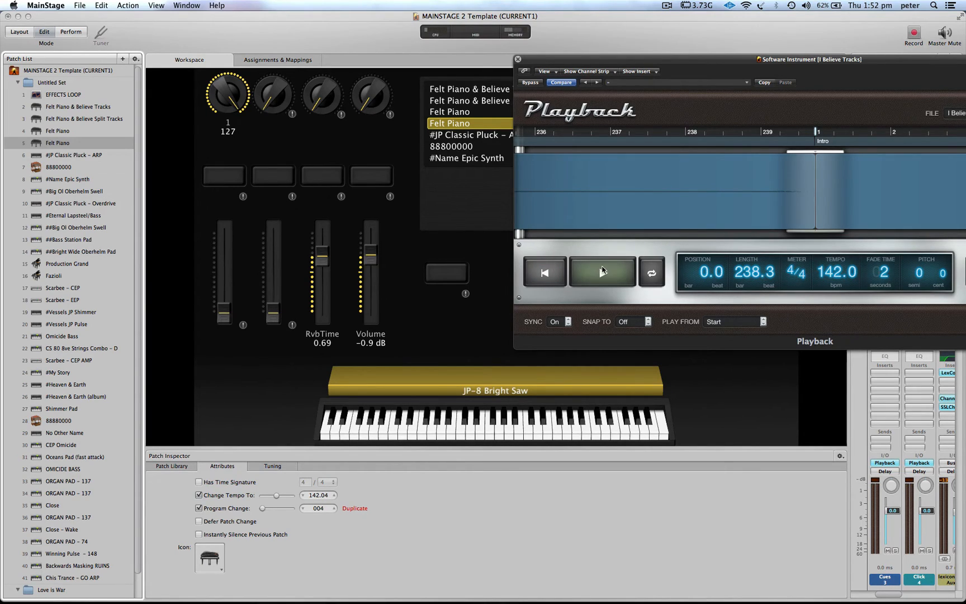
{"action": "left_click", "coordinate": [454, 277]}
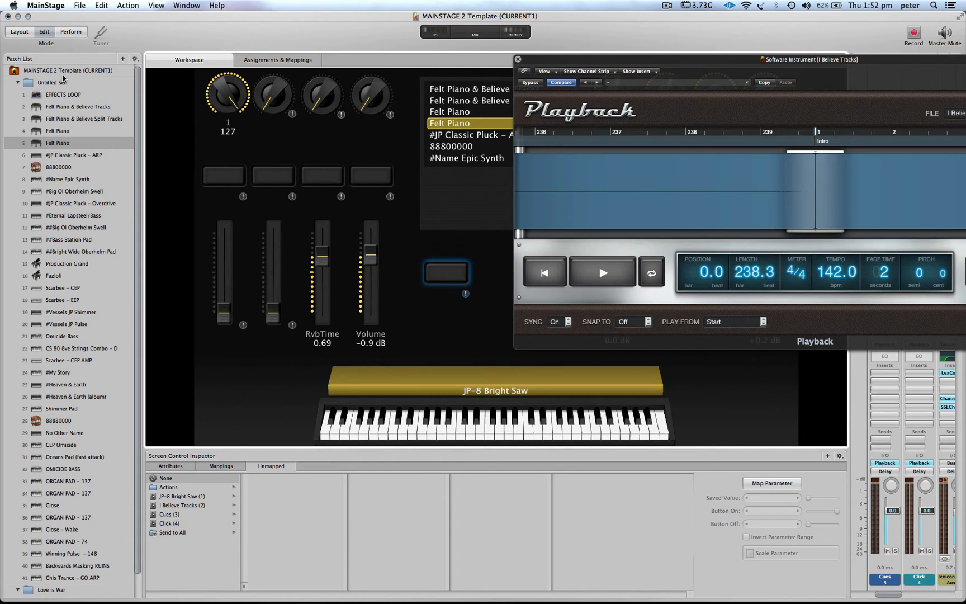
{"action": "left_click", "coordinate": [16, 32]}
{"action": "left_click", "coordinate": [44, 32]}
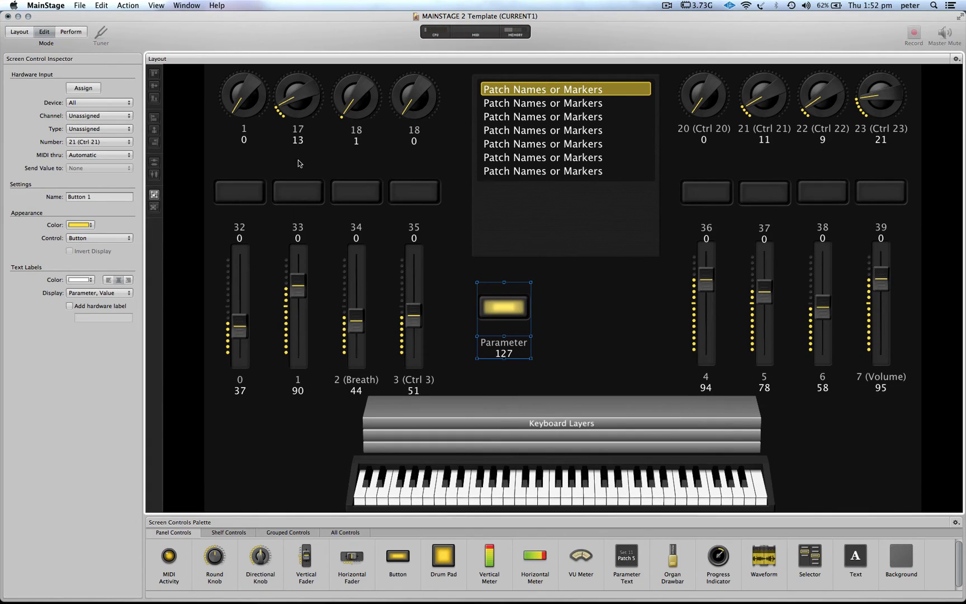
{"action": "left_click", "coordinate": [772, 483]}
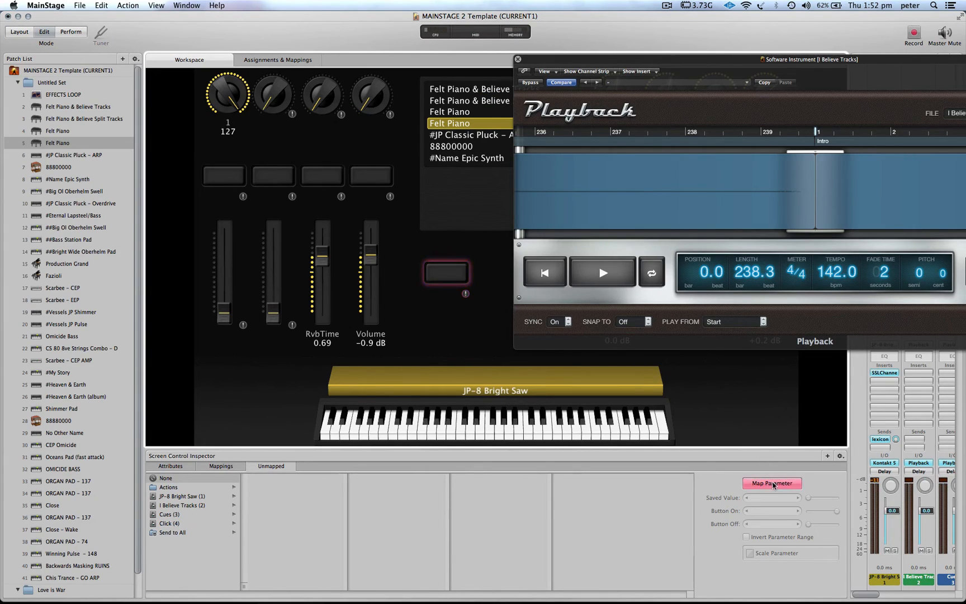
{"action": "left_click", "coordinate": [601, 272]}
{"action": "left_click", "coordinate": [601, 272]}
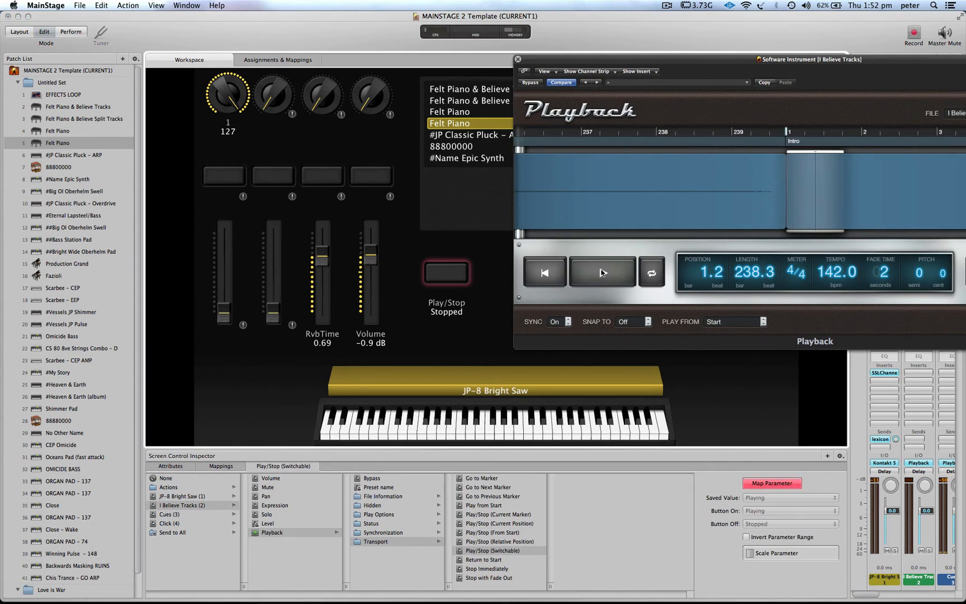
{"action": "left_click", "coordinate": [518, 59]}
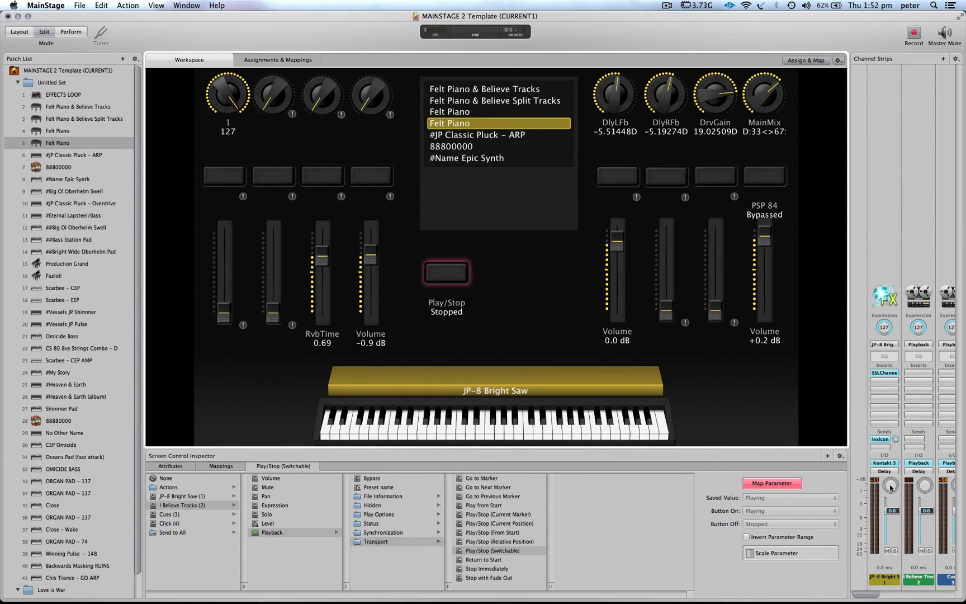
Lower the Cues channel strip's volume to about -17.6 dB and turn off parameter mapping.
{"action": "scroll", "coordinate": [891, 487], "scroll_direction": "right", "scroll_amount": 2}
{"action": "left_click_drag", "start_coordinate": [927, 510], "coordinate": [885, 535]}
{"action": "scroll", "coordinate": [922, 523], "scroll_direction": "right", "scroll_amount": 2}
{"action": "scroll", "coordinate": [887, 458], "scroll_direction": "left", "scroll_amount": 2}
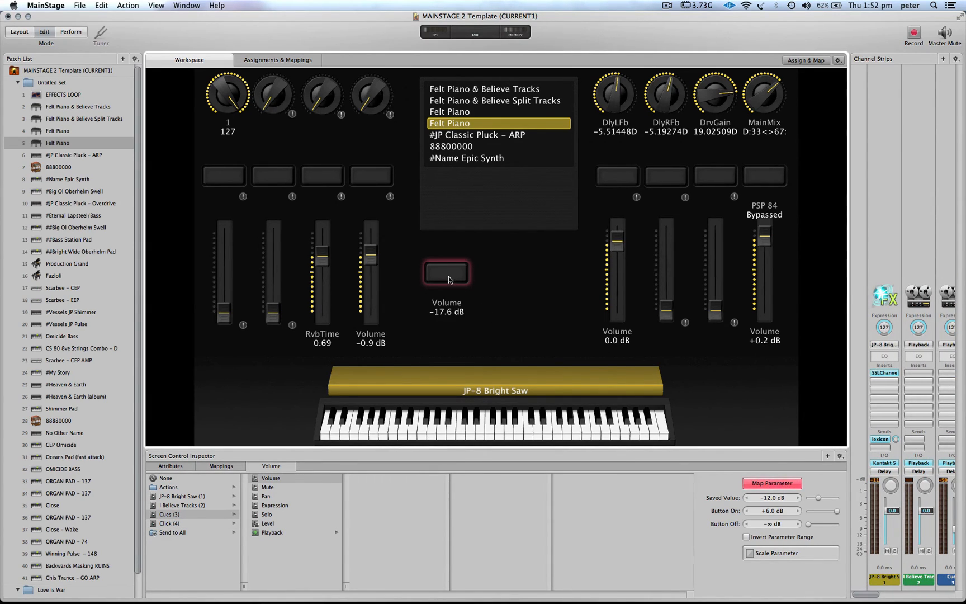
{"action": "left_click", "coordinate": [778, 484]}
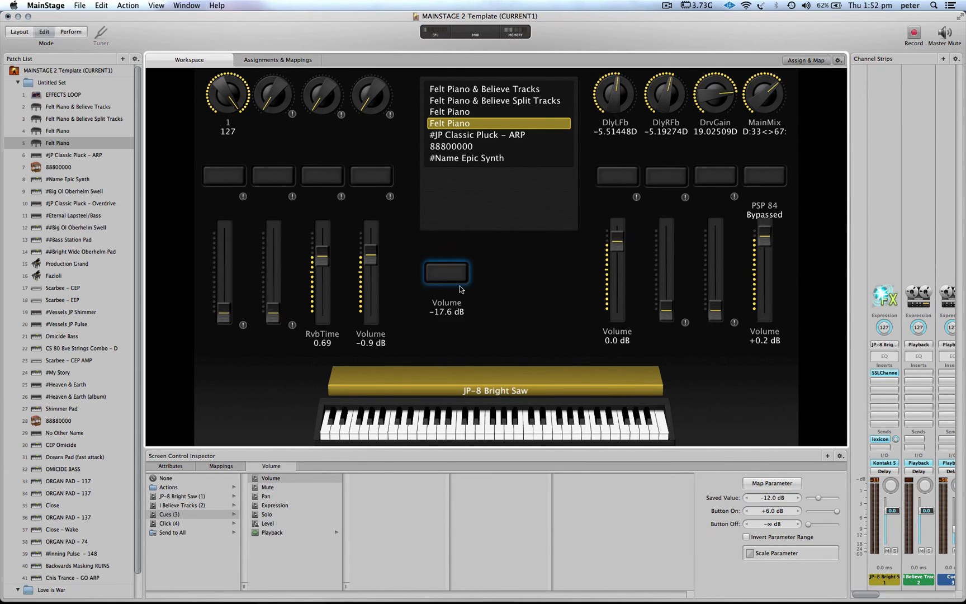
Remap the workspace button from Cues volume to the I Believe Tracks Playback plug-in's Play/Stop and start playback with it.
{"action": "left_click", "coordinate": [447, 274]}
{"action": "left_click", "coordinate": [446, 274]}
{"action": "left_click", "coordinate": [915, 464]}
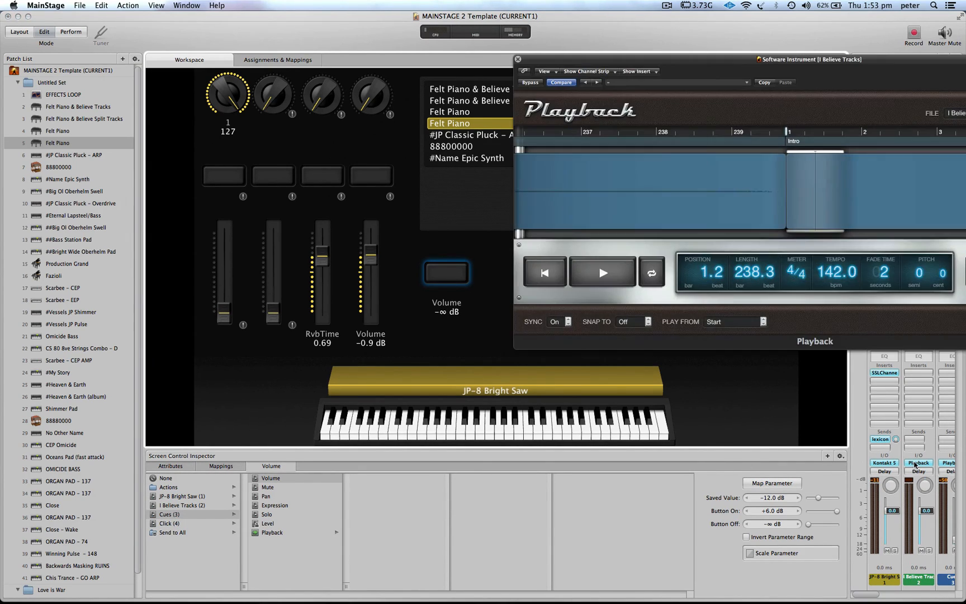
{"action": "left_click", "coordinate": [757, 485]}
{"action": "left_click", "coordinate": [600, 272]}
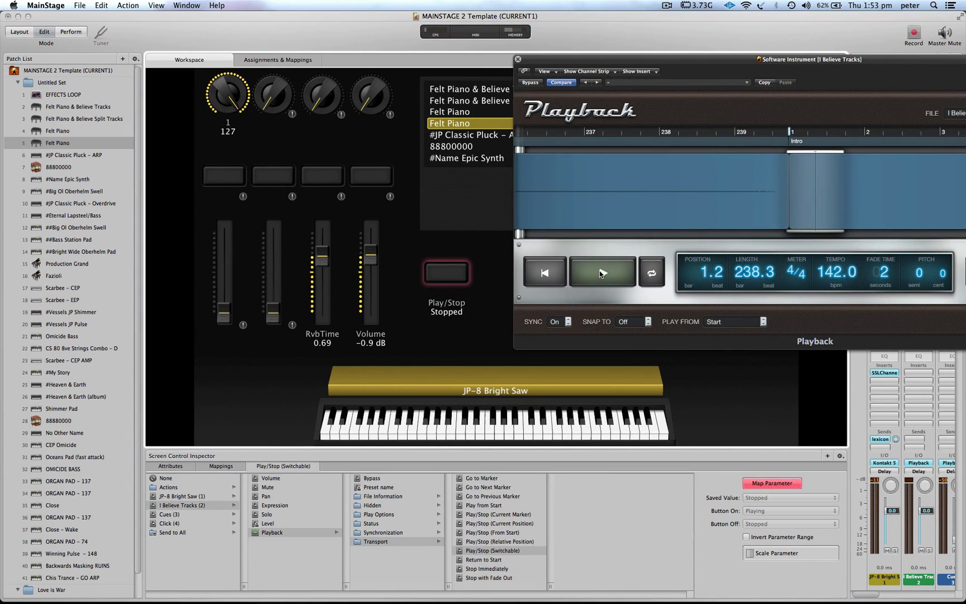
{"action": "left_click", "coordinate": [769, 484]}
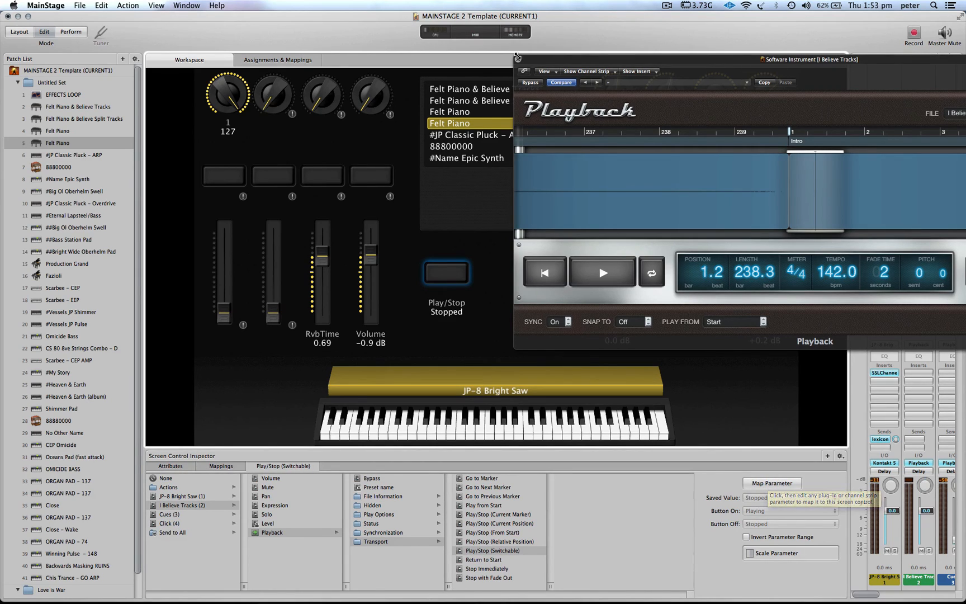
{"action": "left_click", "coordinate": [518, 58]}
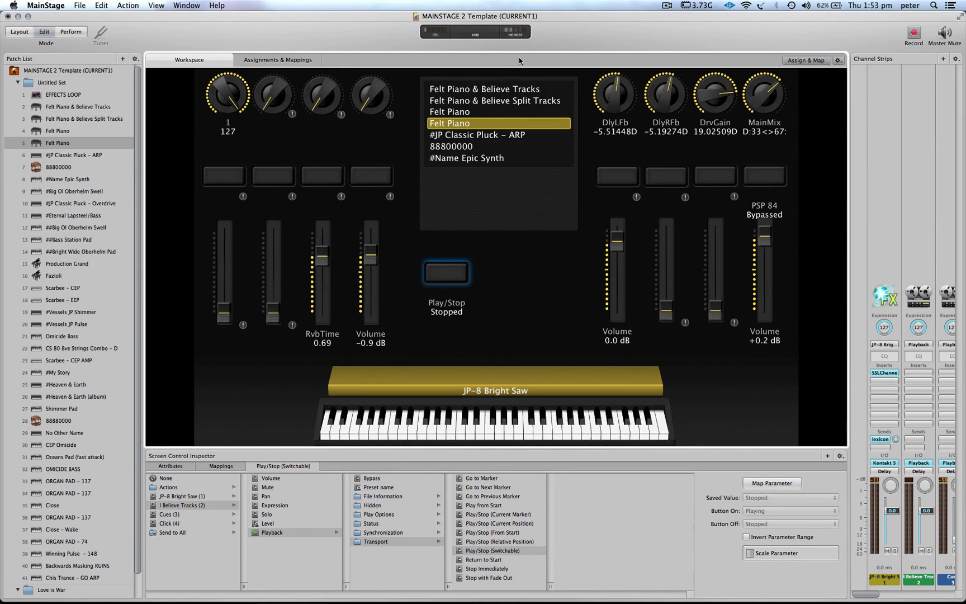
{"action": "left_click", "coordinate": [443, 275]}
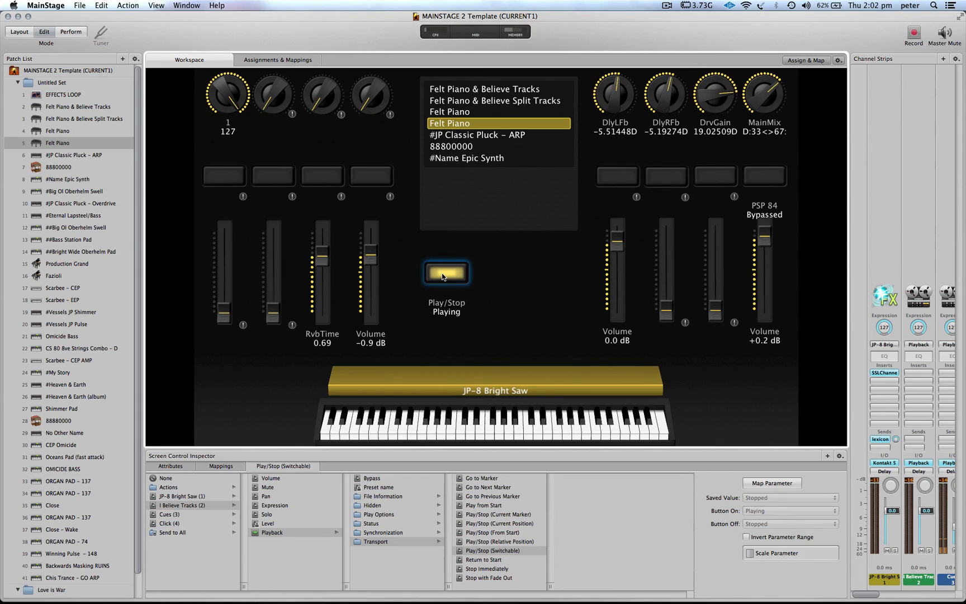